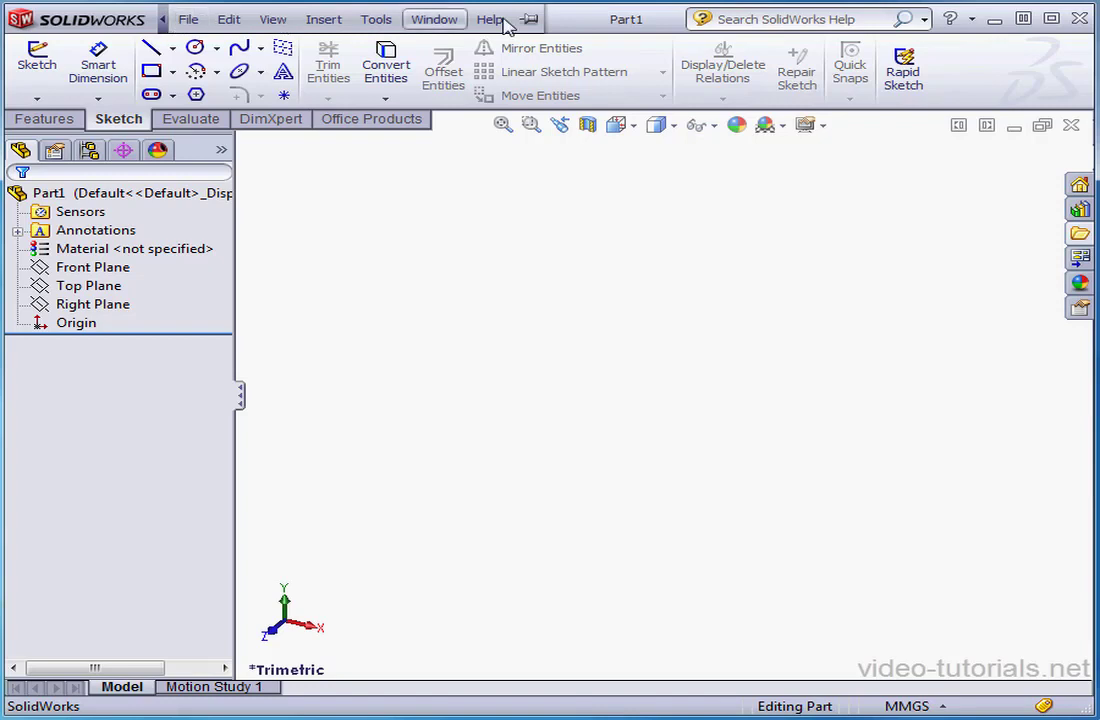
# - Pin the main menus so they stay displayed, and hide the Model and Motion Study tabs
pyautogui.click(489, 19)
pyautogui.click(529, 19)
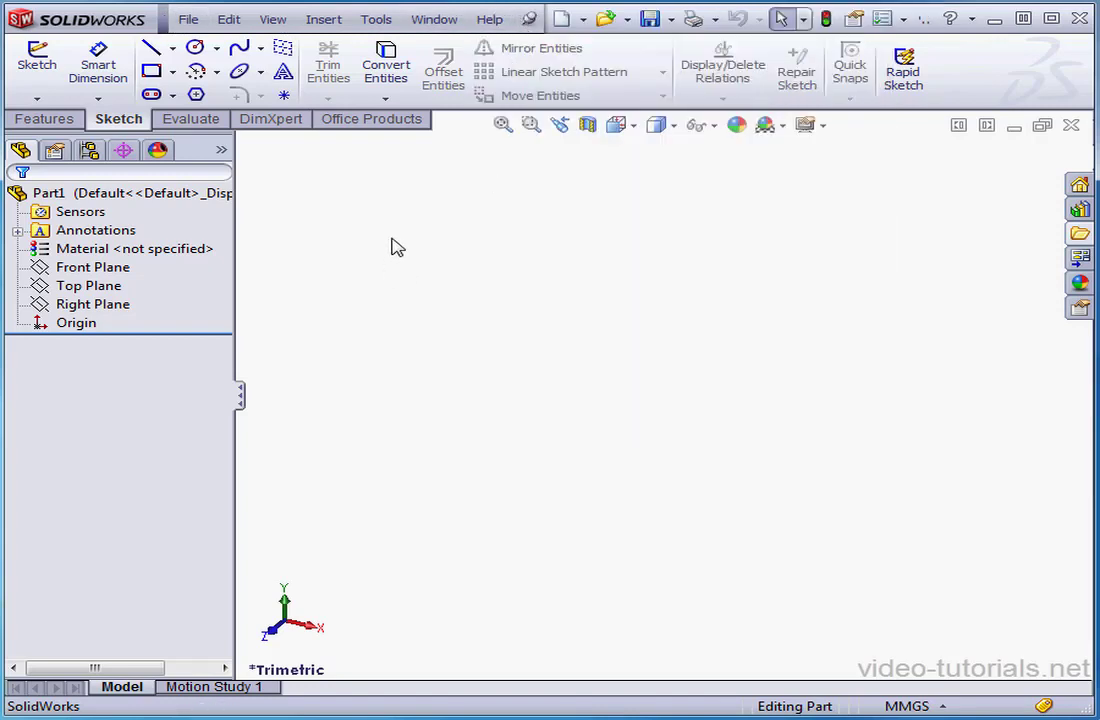
pyautogui.click(279, 24)
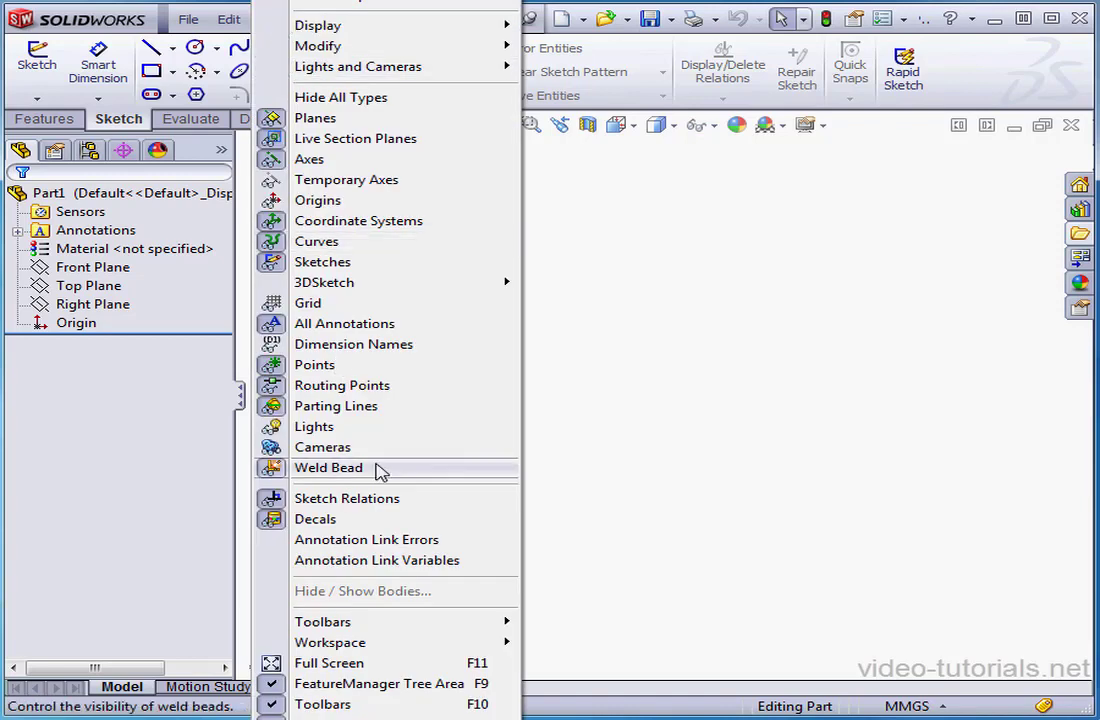
pyautogui.click(640, 515)
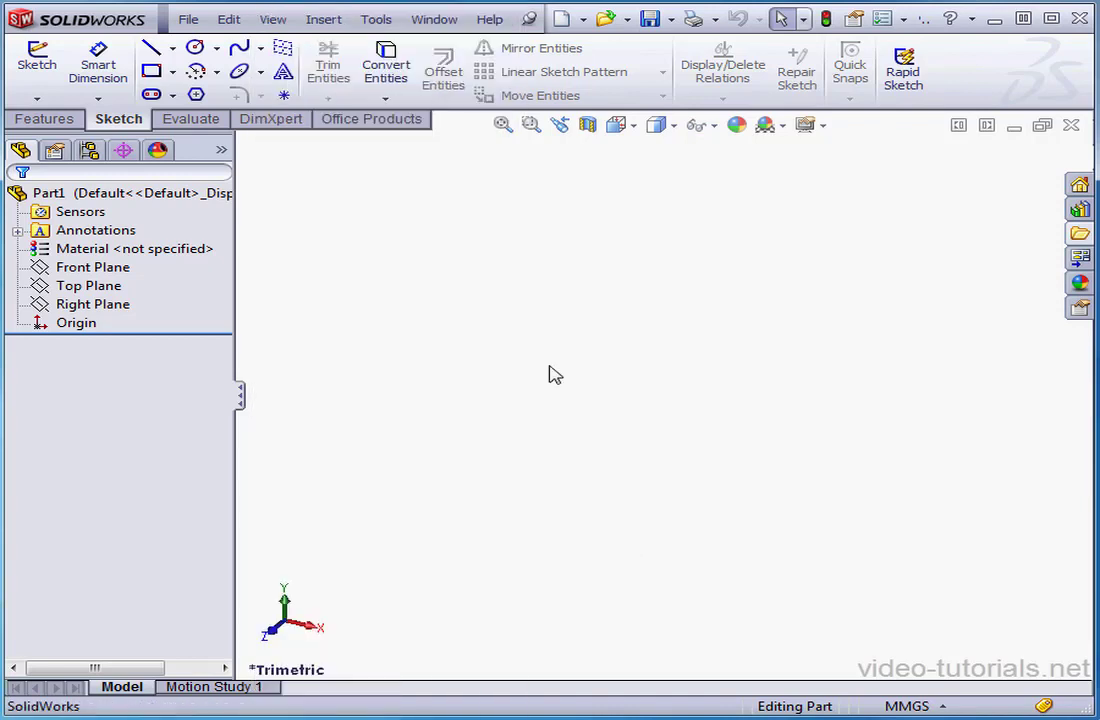
pyautogui.click(274, 20)
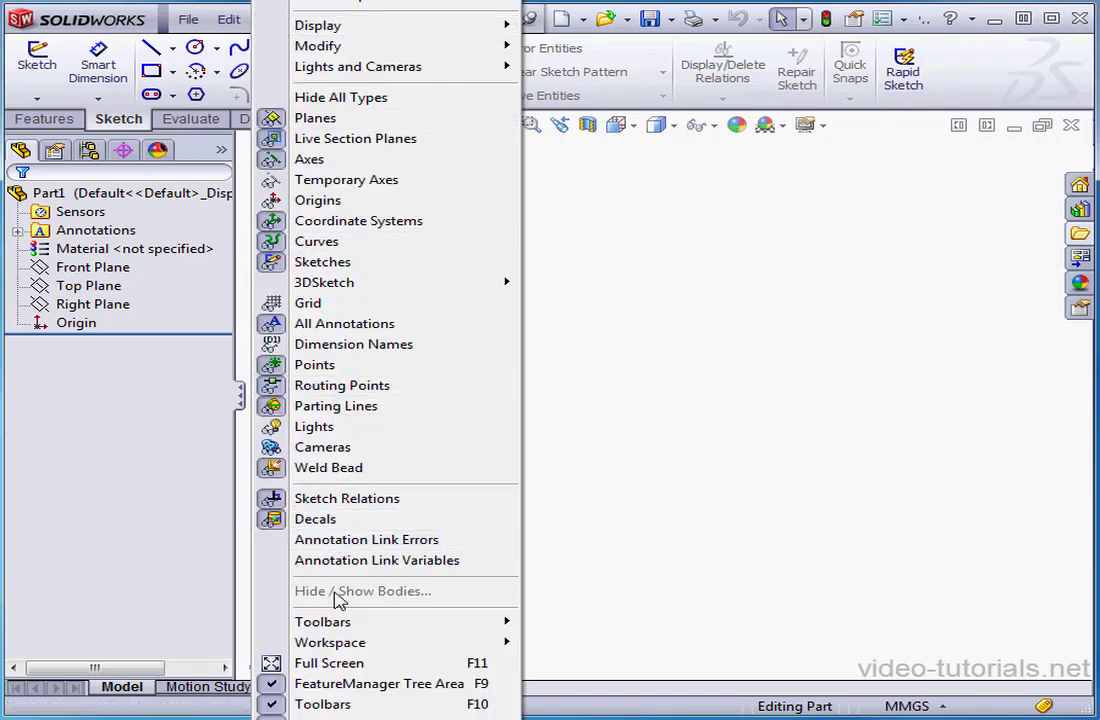
pyautogui.click(342, 718)
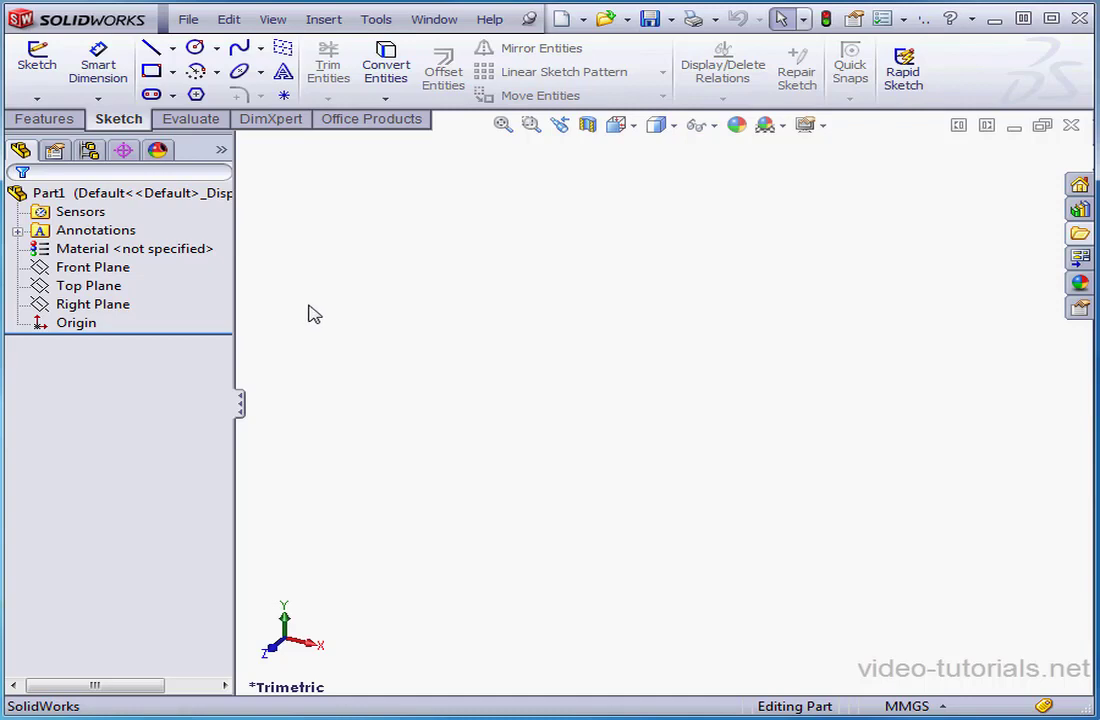
# - Show the Front Plane in the graphics area
pyautogui.moveTo(96, 270)
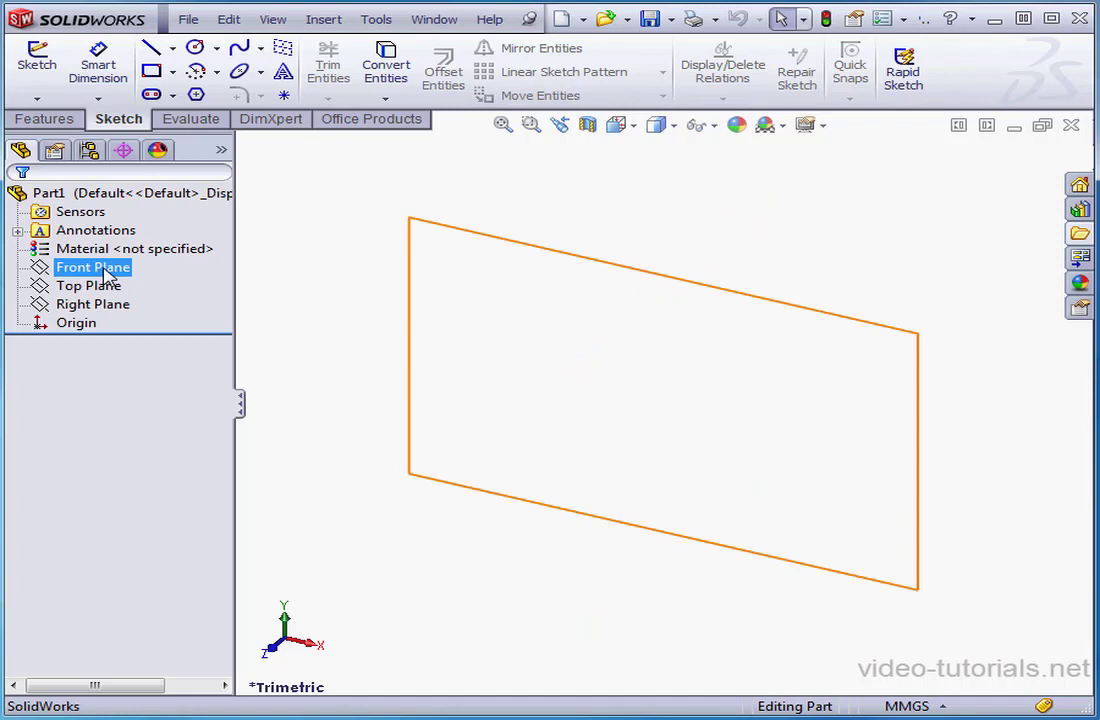
pyautogui.rightClick(107, 274)
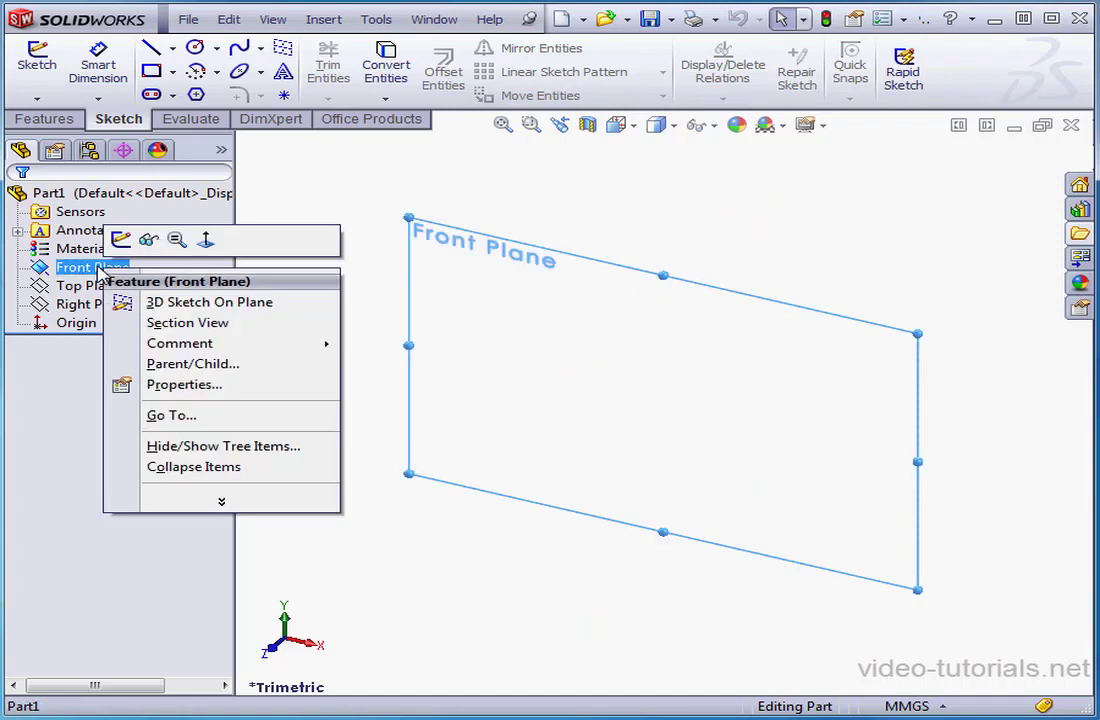
pyautogui.click(150, 243)
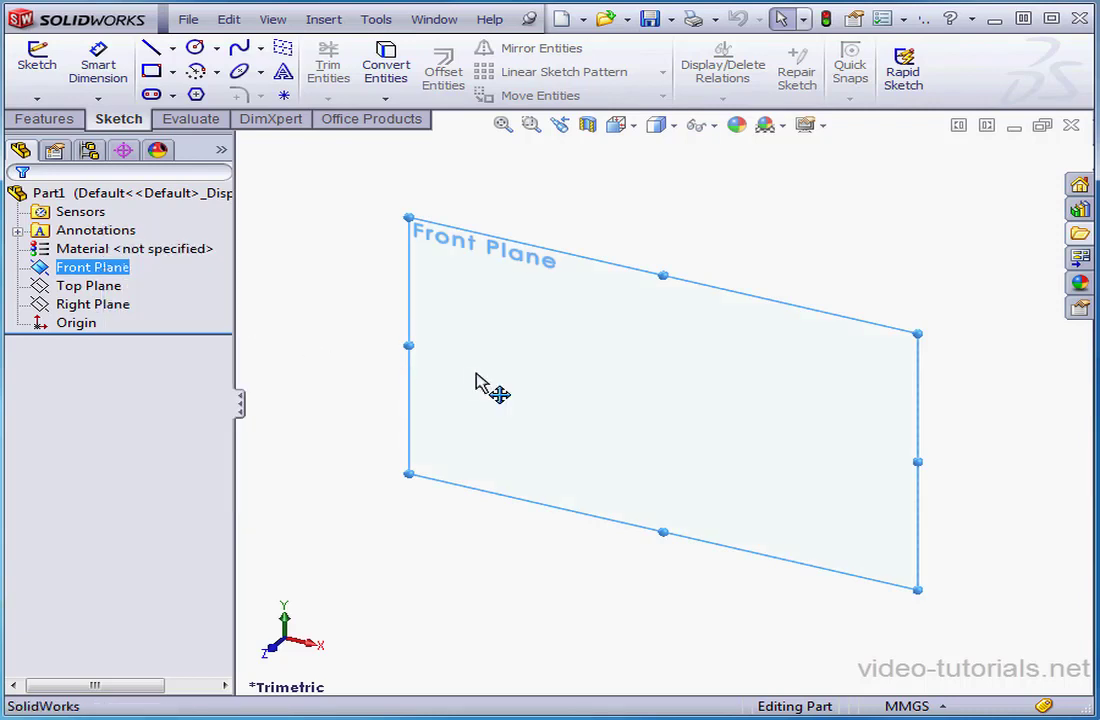
# - Widen the Front Plane's border slightly and shift it a little upward, and hide the plane
pyautogui.moveTo(409, 346)
pyautogui.mouseDown()
pyautogui.moveTo(452, 351)
pyautogui.moveTo(400, 340)
pyautogui.mouseUp()
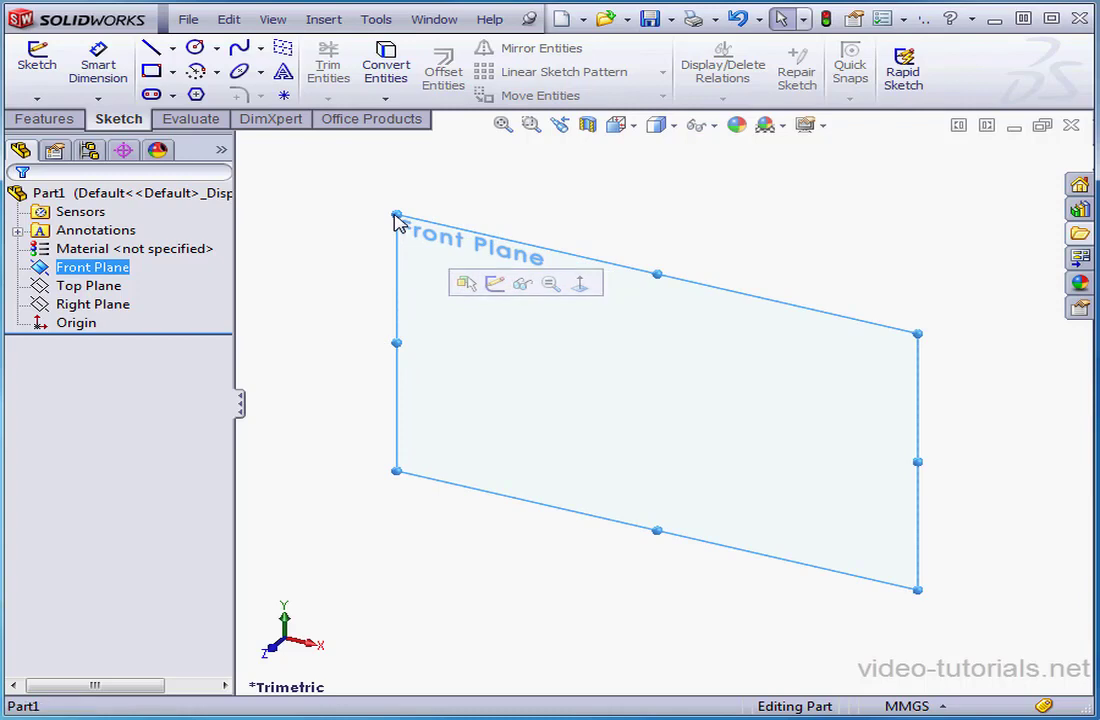
pyautogui.click(339, 255)
pyautogui.moveTo(401, 330)
pyautogui.mouseDown()
pyautogui.moveTo(351, 322)
pyautogui.moveTo(464, 341)
pyautogui.moveTo(406, 324)
pyautogui.mouseUp()
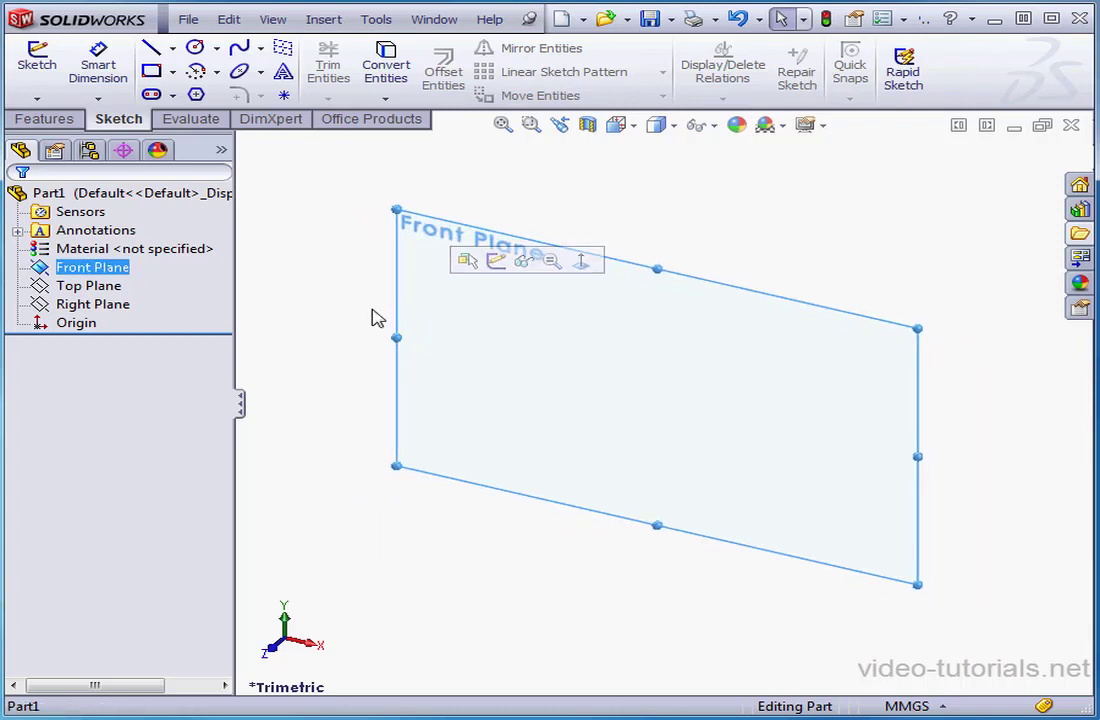
pyautogui.rightClick(97, 272)
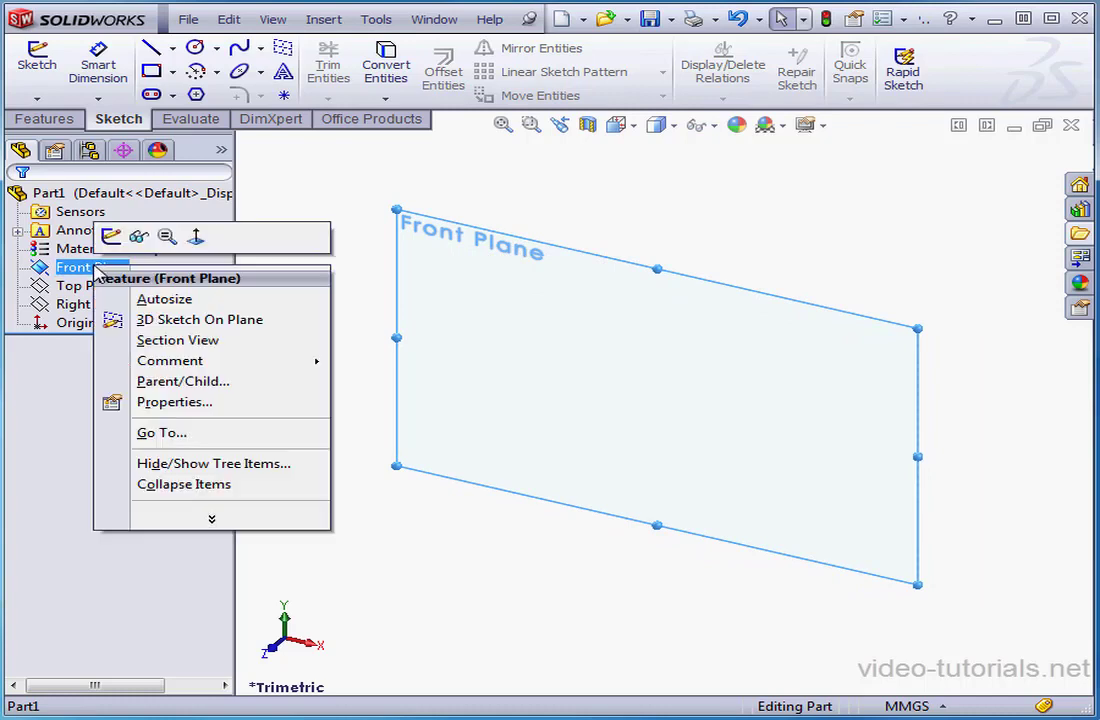
pyautogui.click(140, 238)
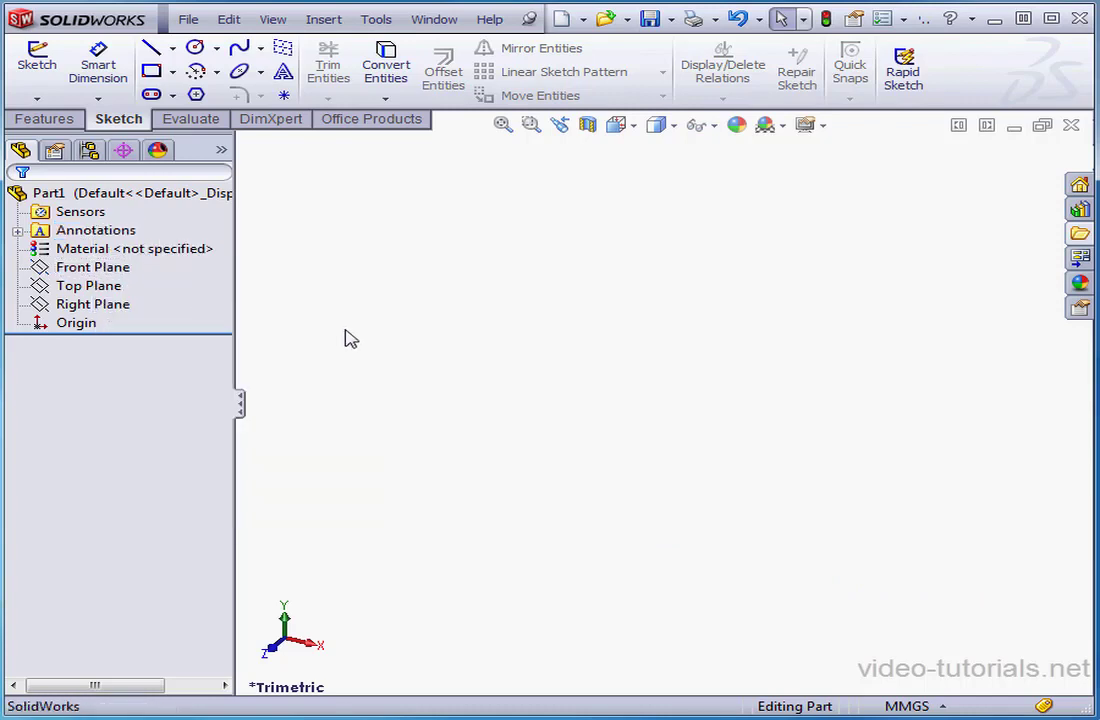
# - Open a sketch directly on the Top Plane and exit it without drawing any geometry
pyautogui.rightClick(105, 287)
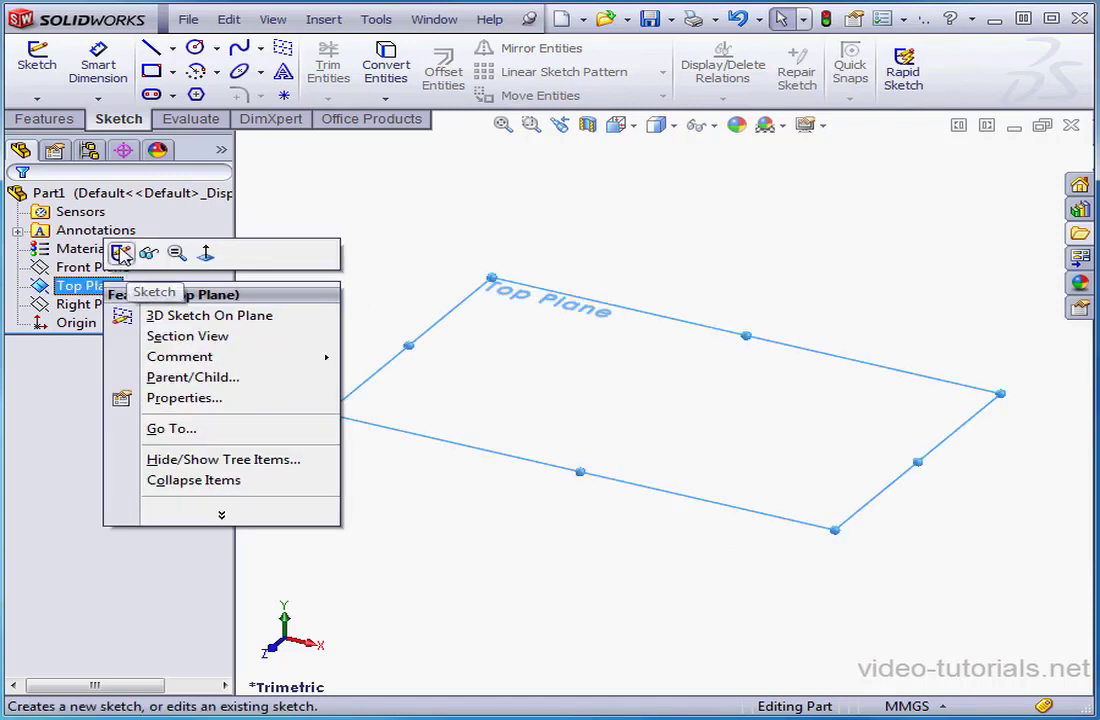
pyautogui.click(121, 256)
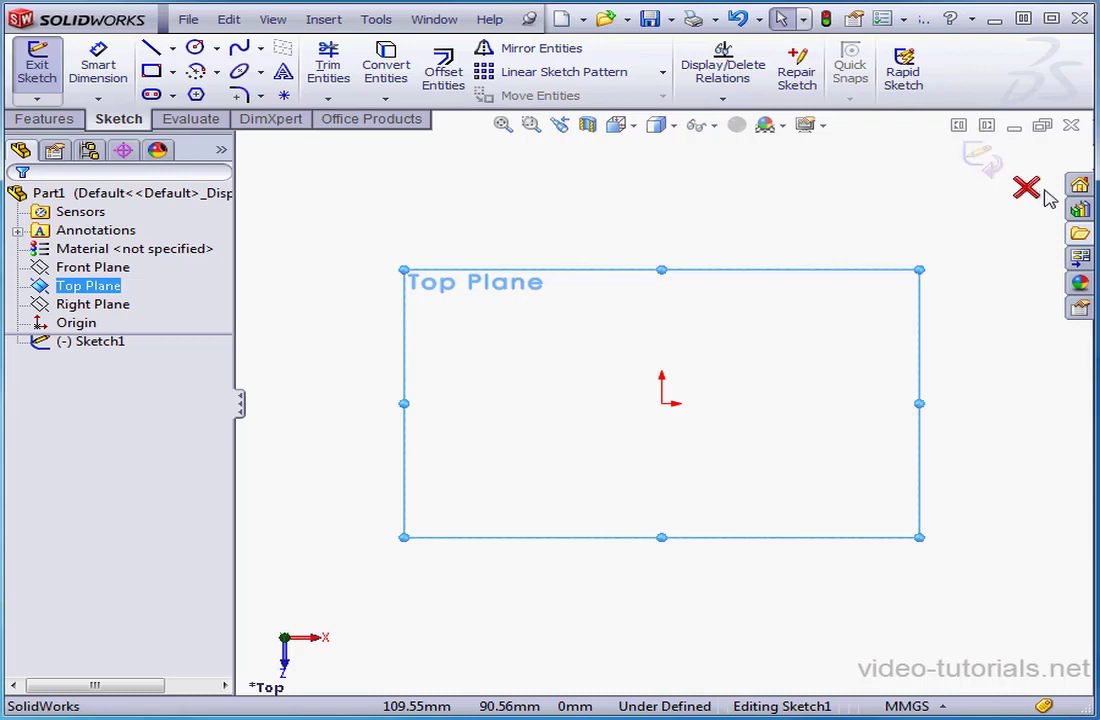
pyautogui.click(993, 173)
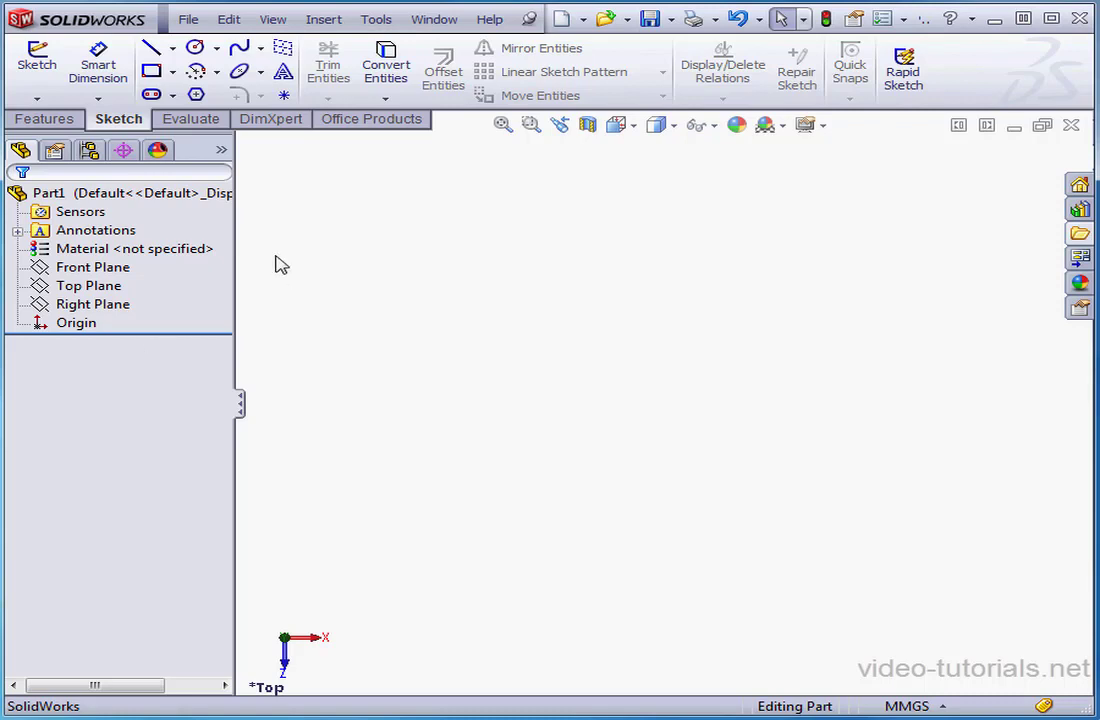
pyautogui.click(46, 120)
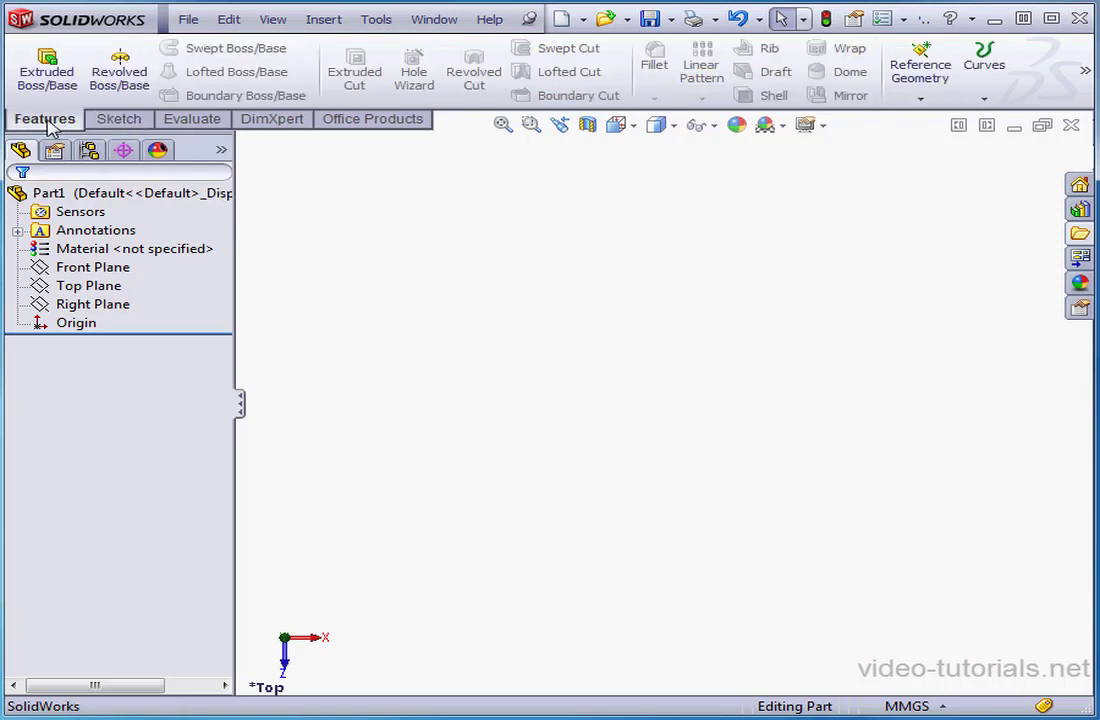
pyautogui.click(120, 121)
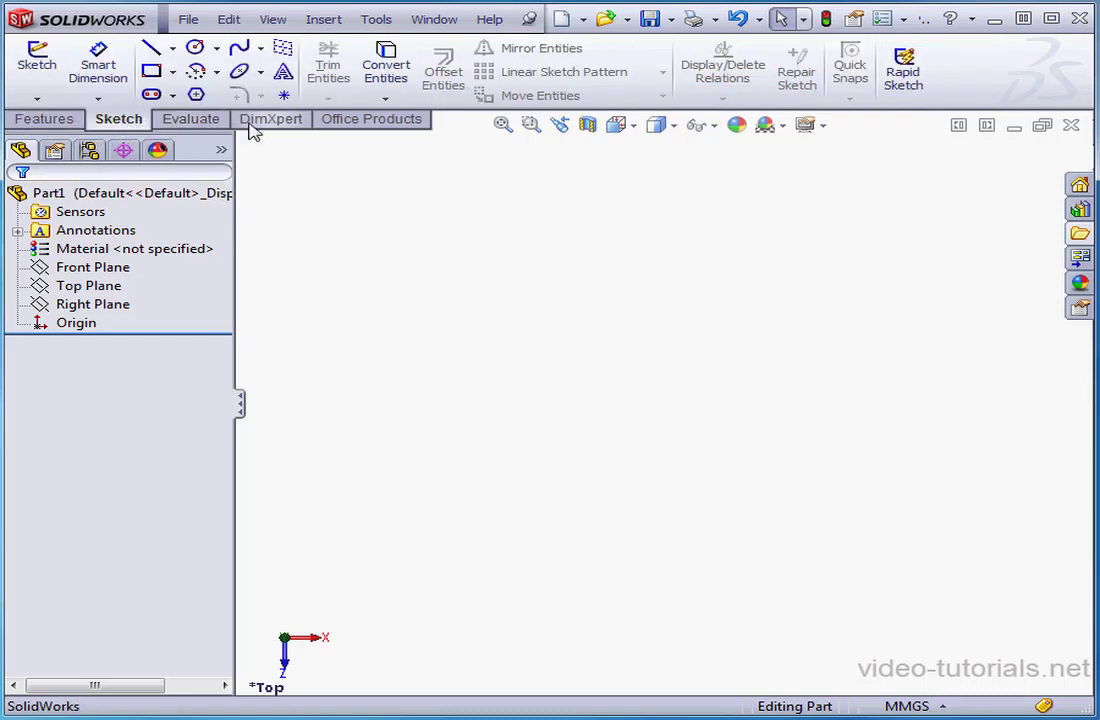
pyautogui.rightClick(336, 124)
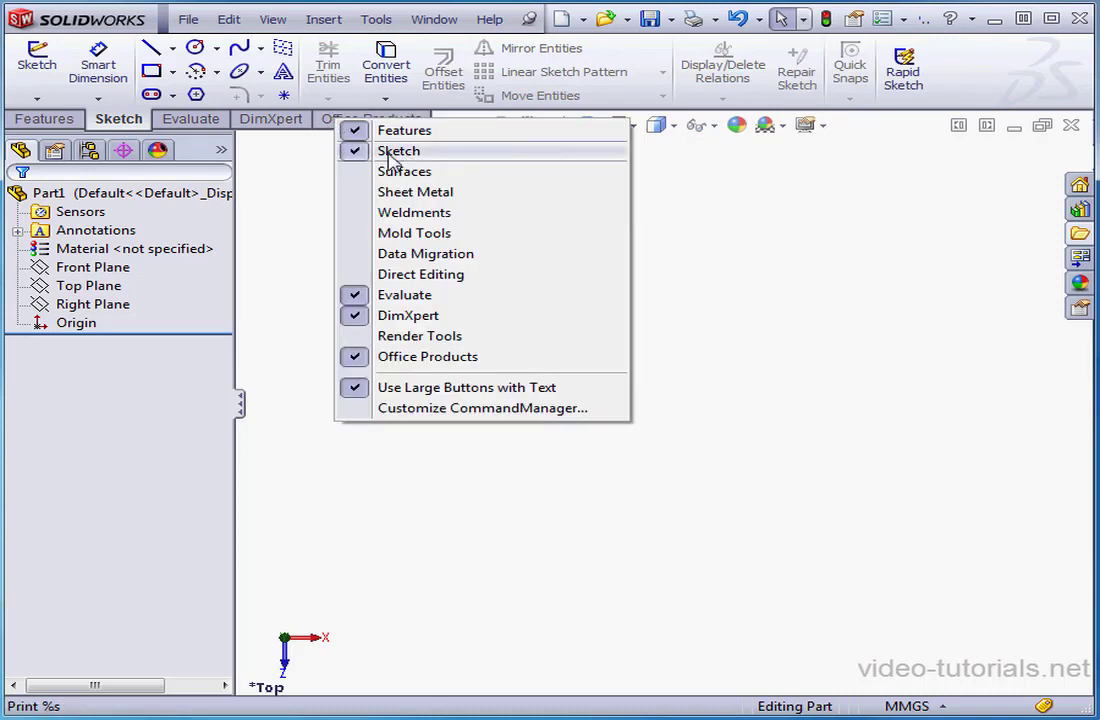
pyautogui.click(283, 204)
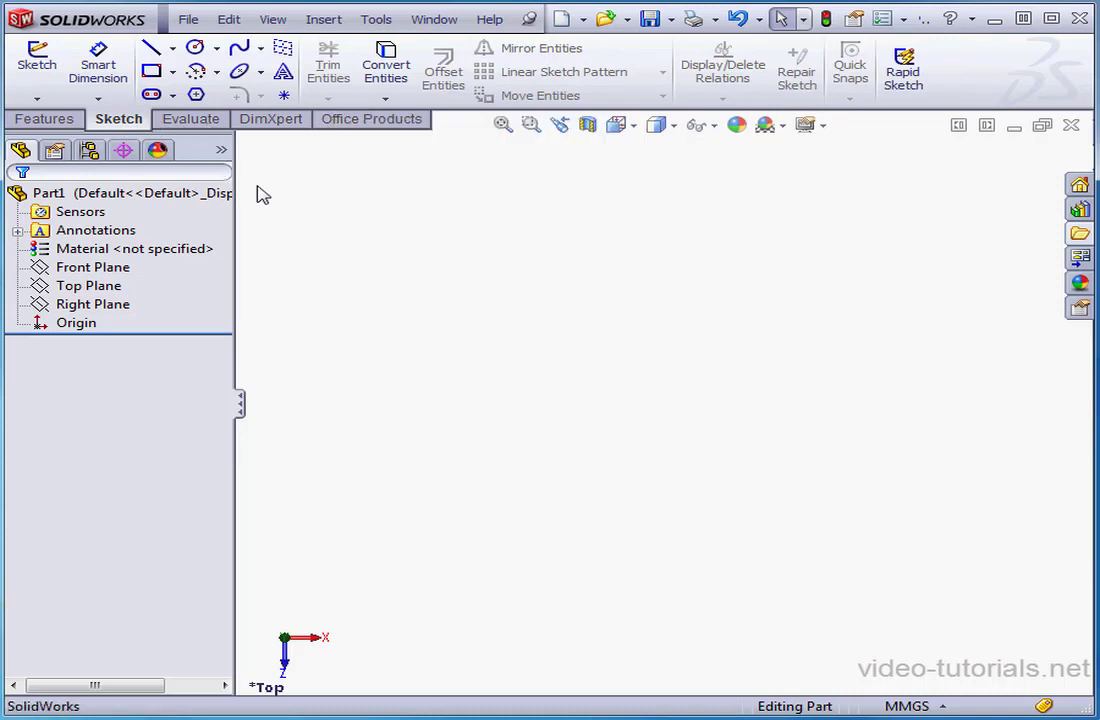
# - Start a 2D sketch with the Sketch command, choose the Top Plane for it, and discard the sketch
pyautogui.click(37, 98)
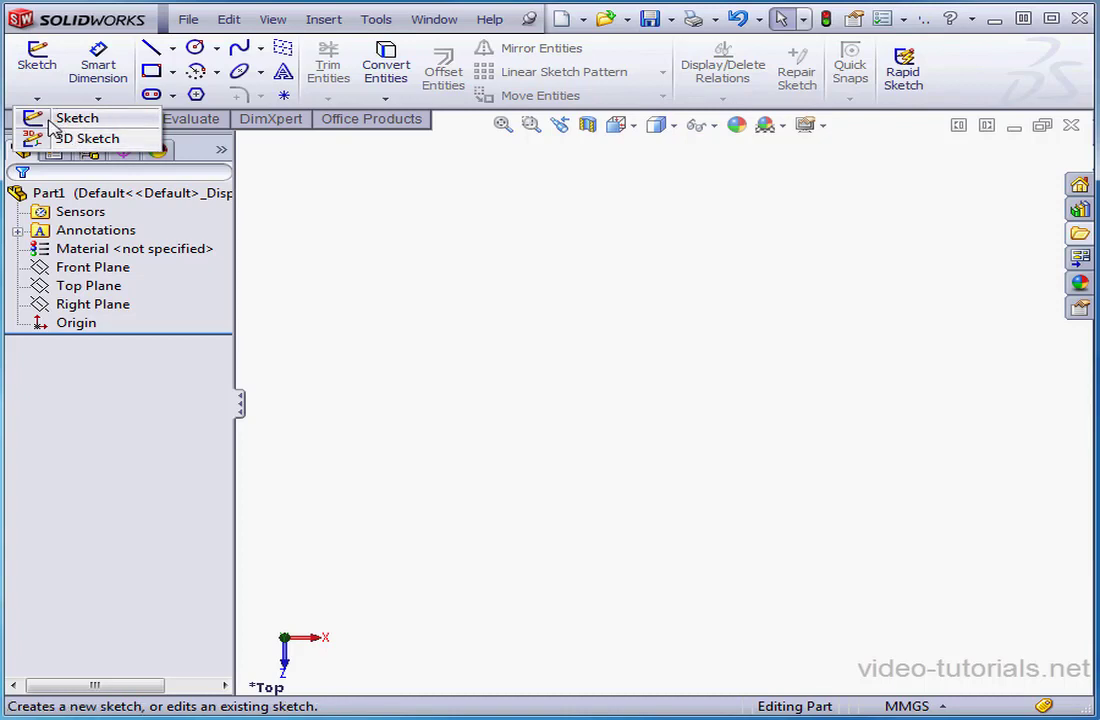
pyautogui.click(52, 120)
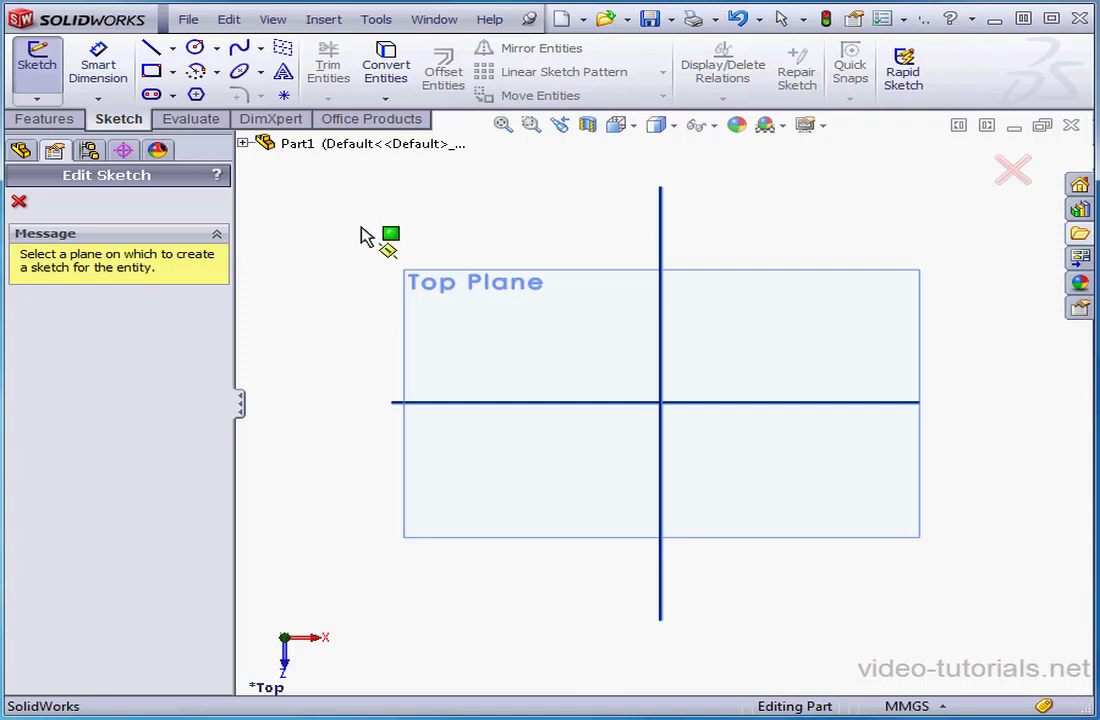
pyautogui.click(242, 143)
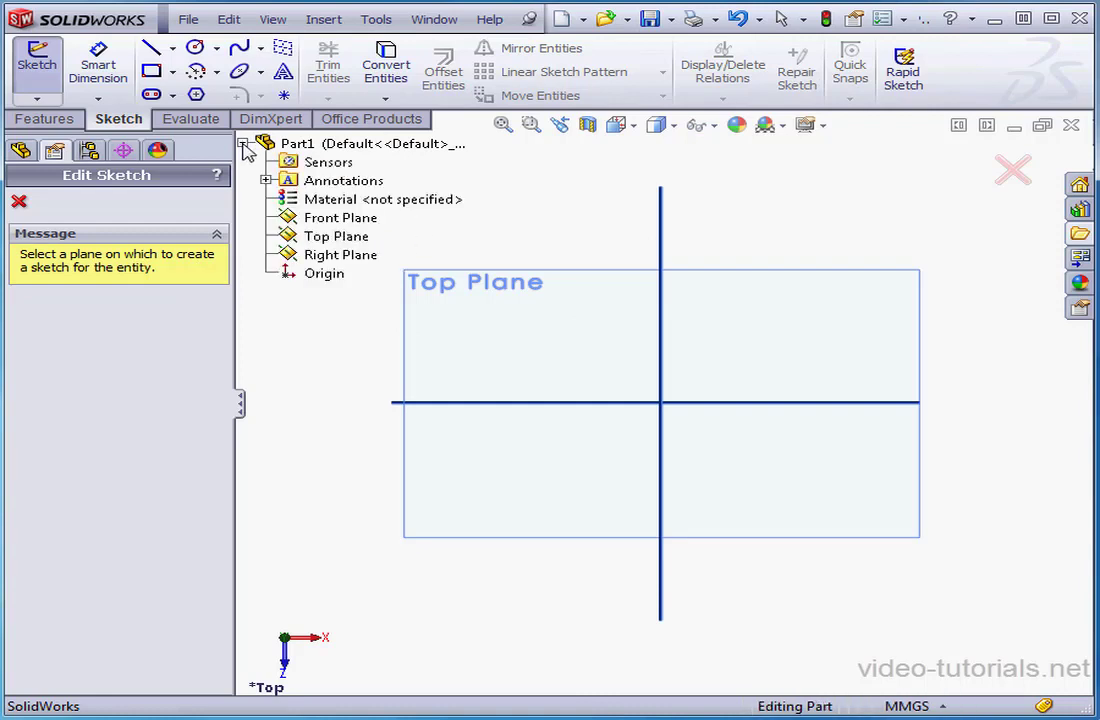
pyautogui.click(330, 238)
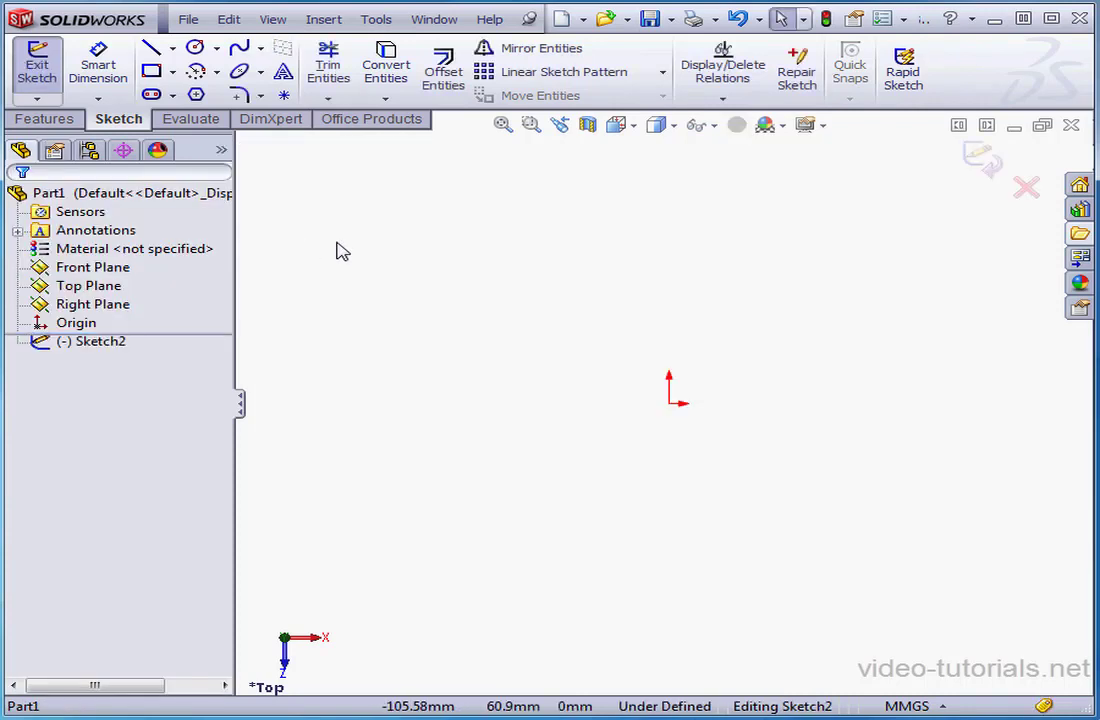
pyautogui.click(110, 343)
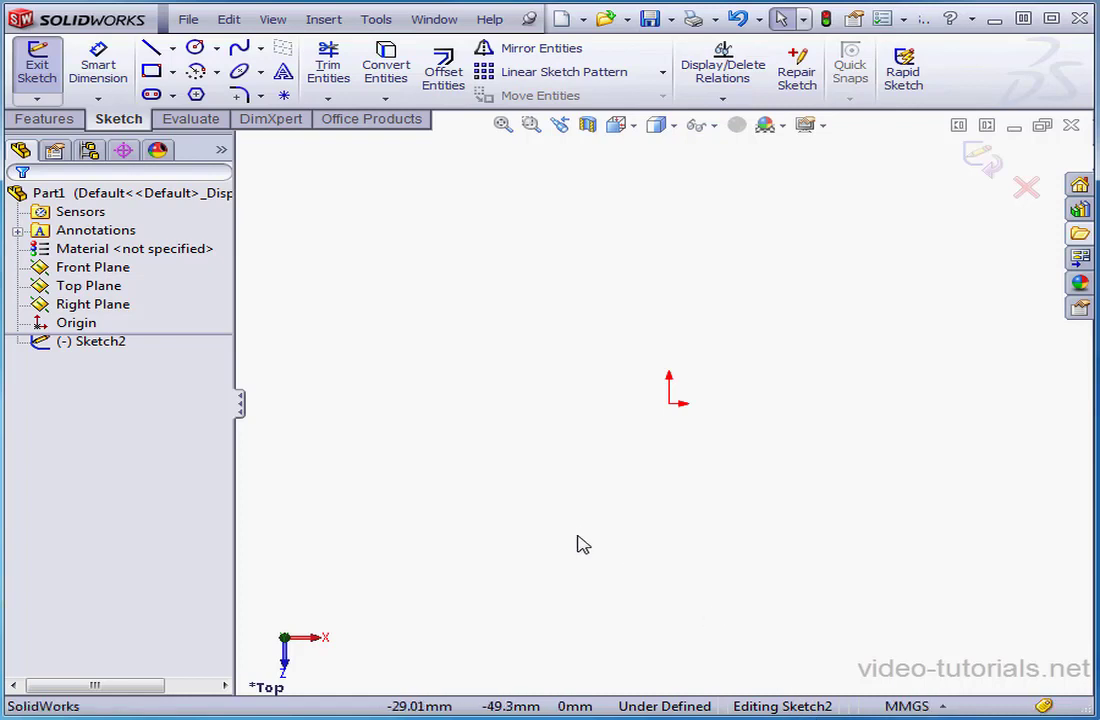
pyautogui.click(1027, 190)
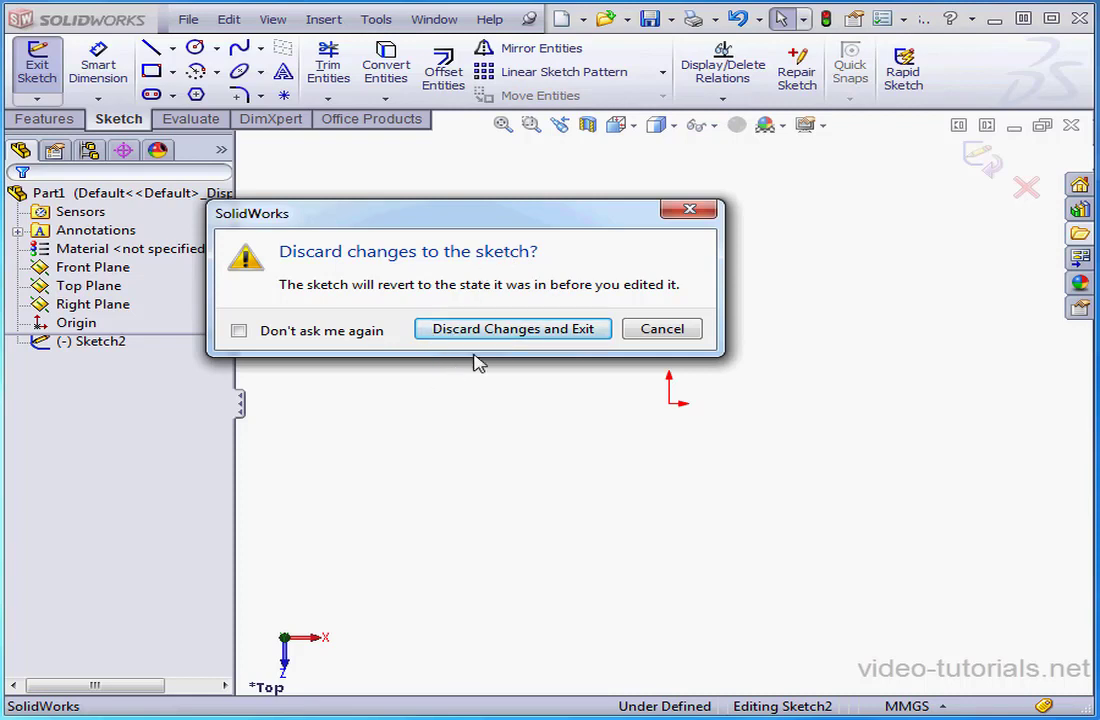
pyautogui.click(506, 331)
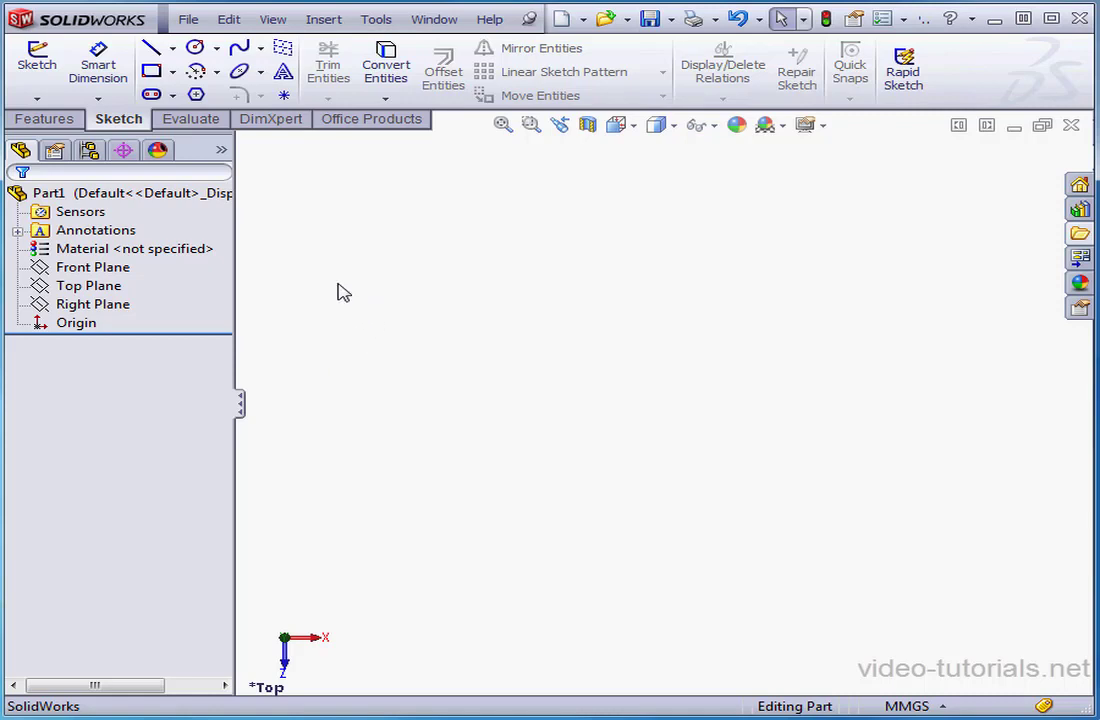
# - Start an Extruded Boss/Base feature and choose the Top Plane for sketching its cross-section
pyautogui.click(46, 119)
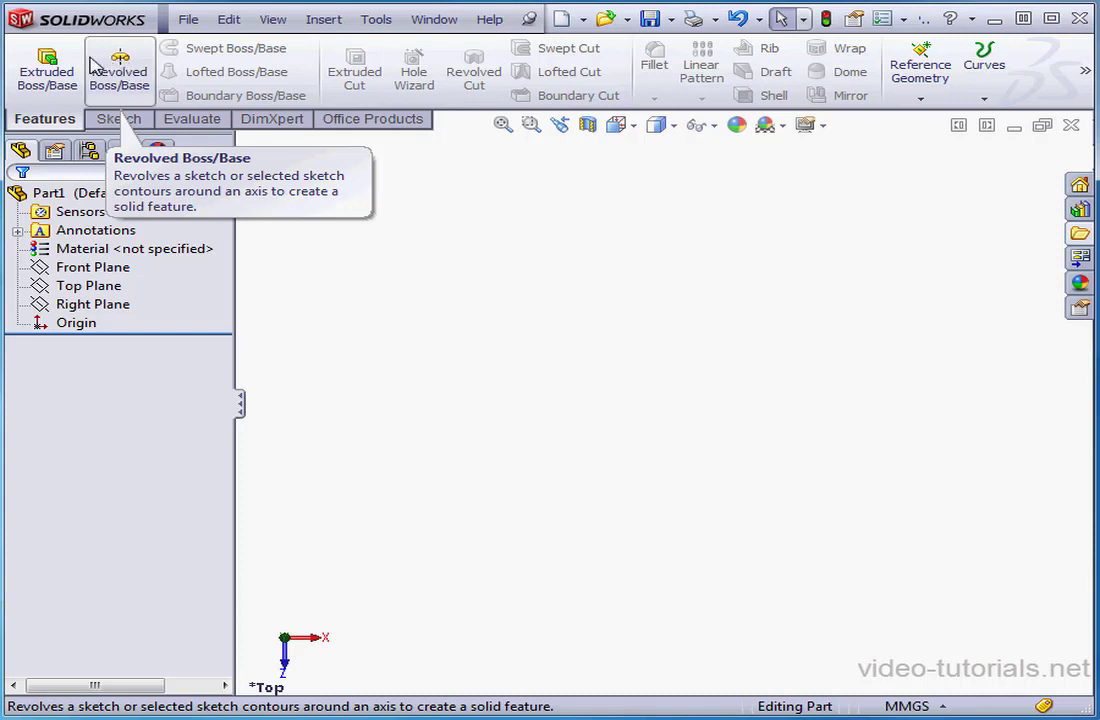
pyautogui.click(45, 62)
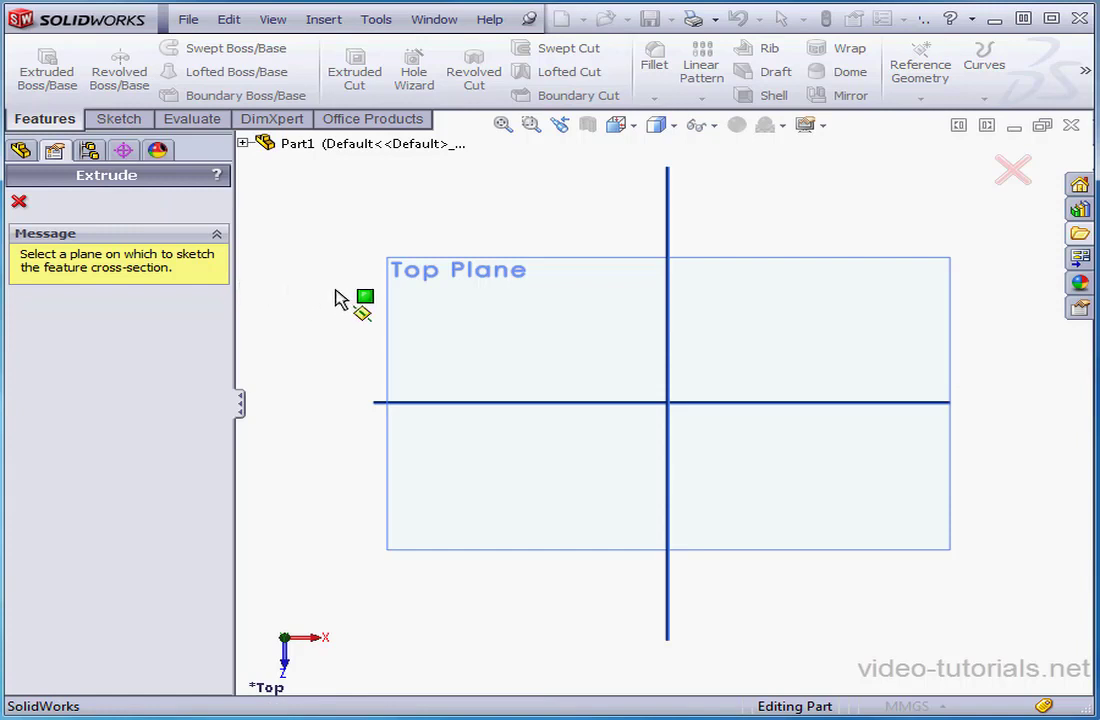
pyautogui.click(385, 307)
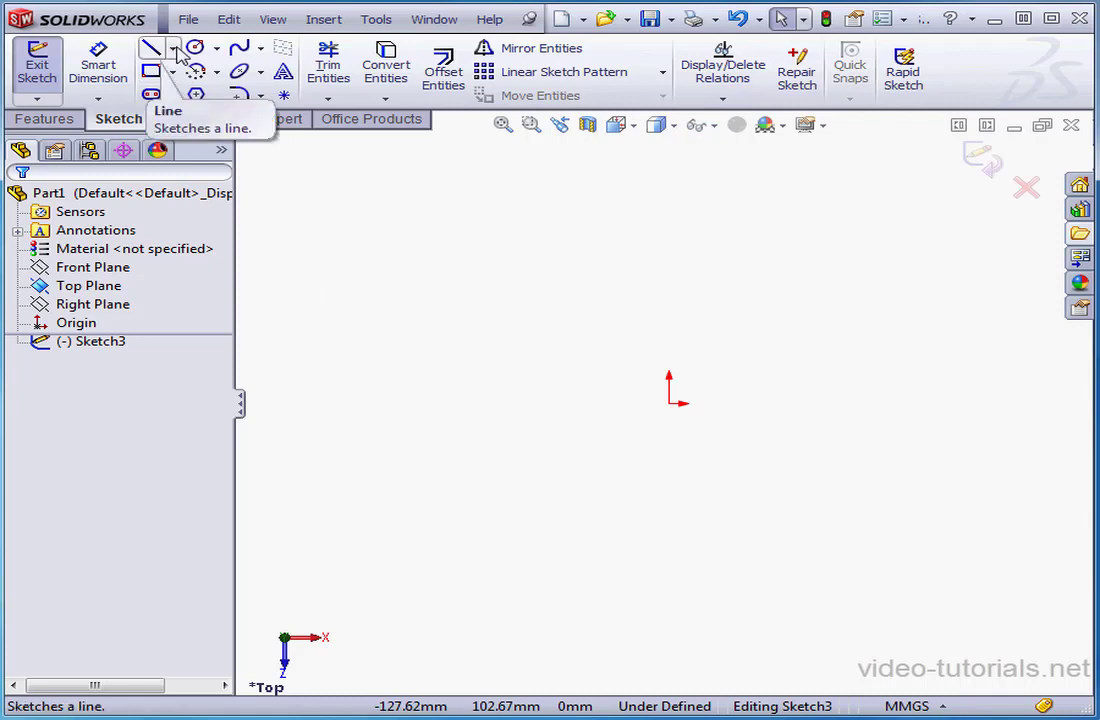
# - Sketch a chain of three connected zigzag lines above the origin, ending with a line about 38 mm long that stops directly above the origin
pyautogui.click(174, 48)
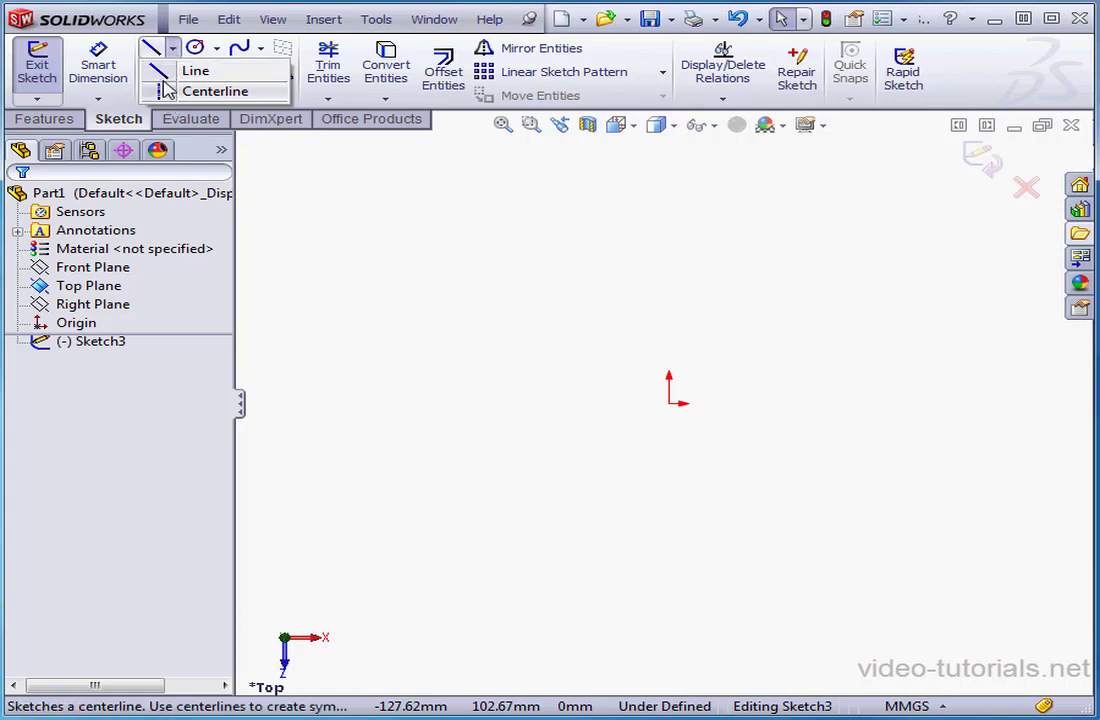
pyautogui.click(162, 72)
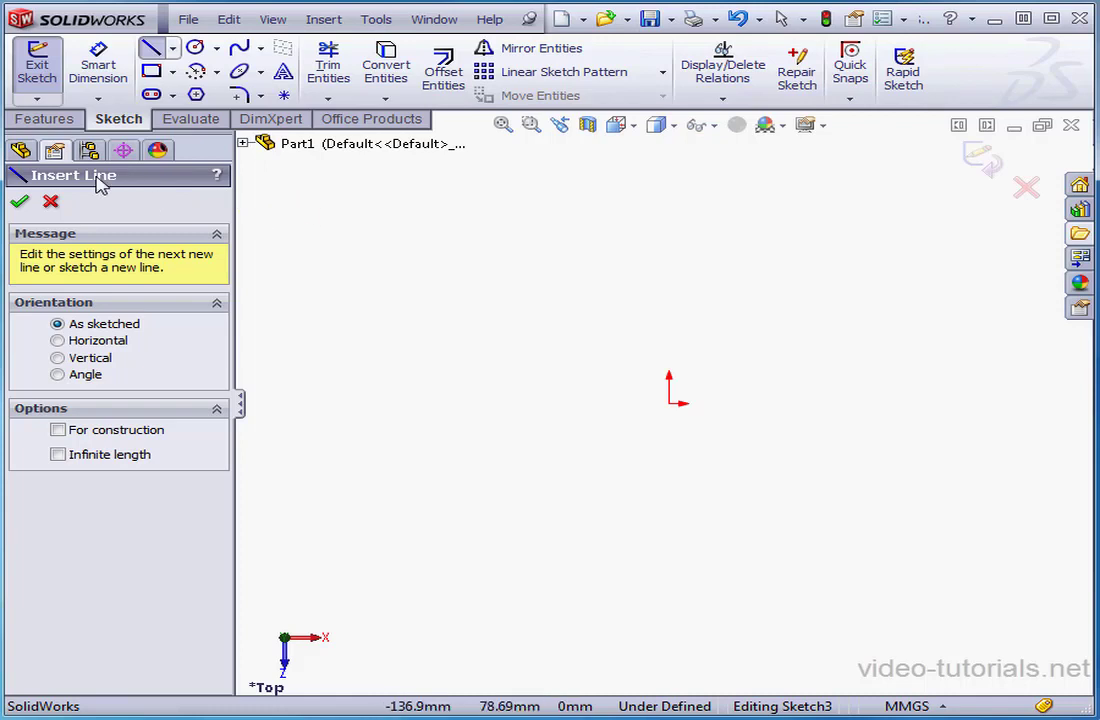
pyautogui.click(22, 150)
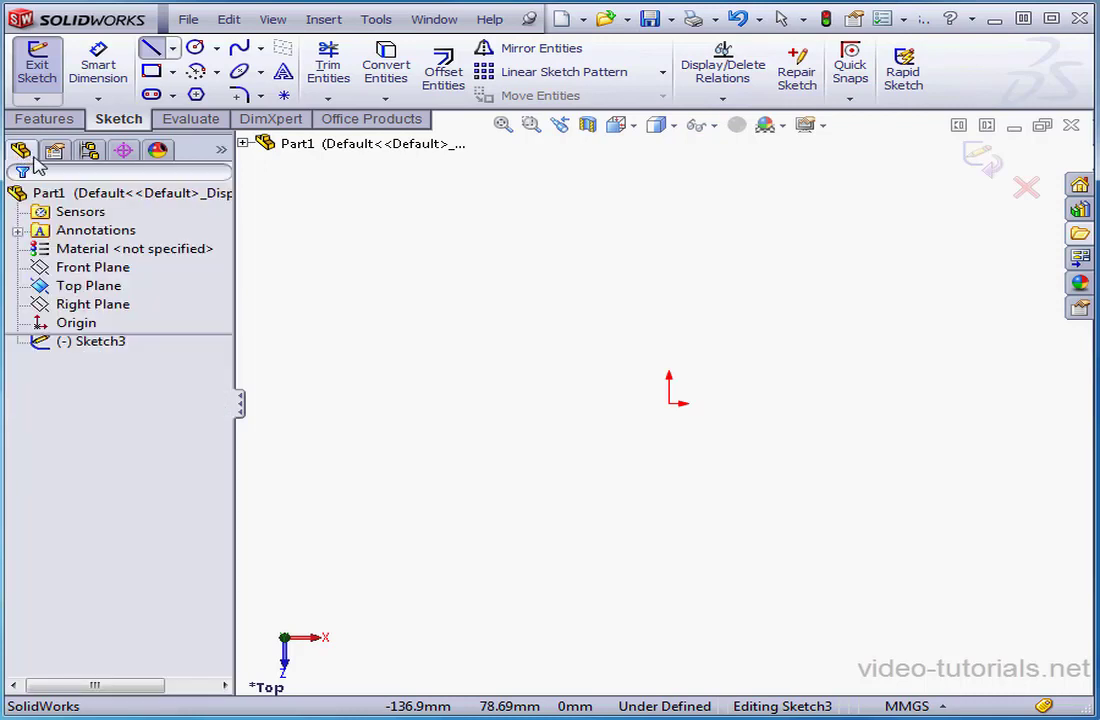
pyautogui.click(55, 152)
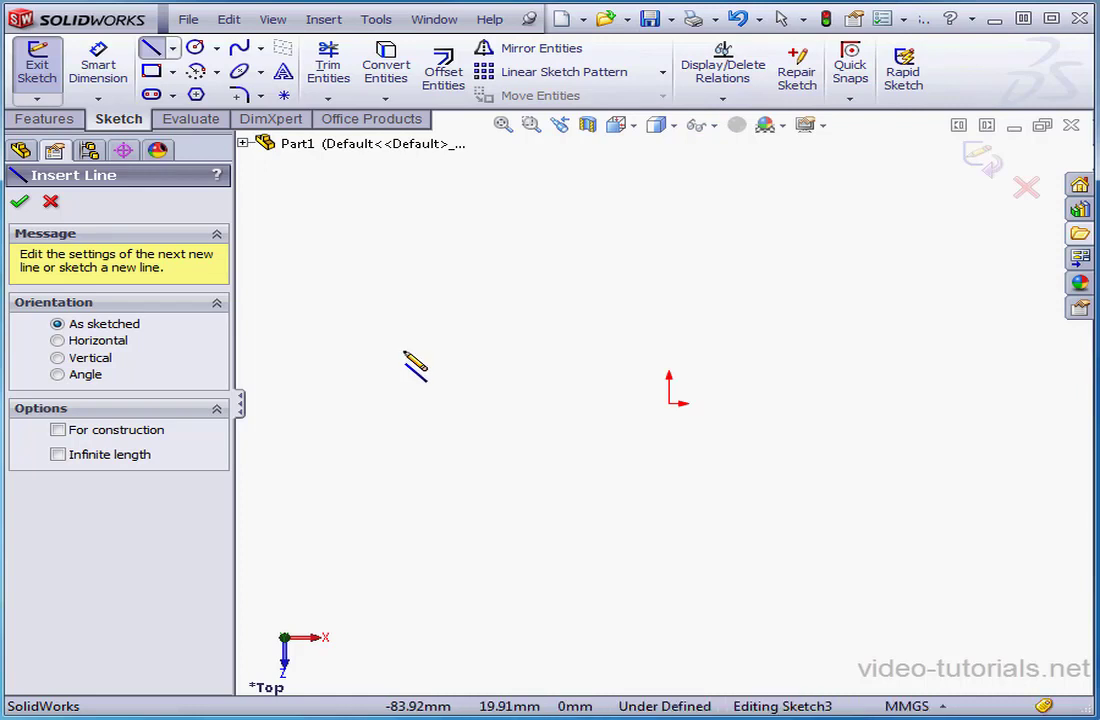
pyautogui.click(327, 216)
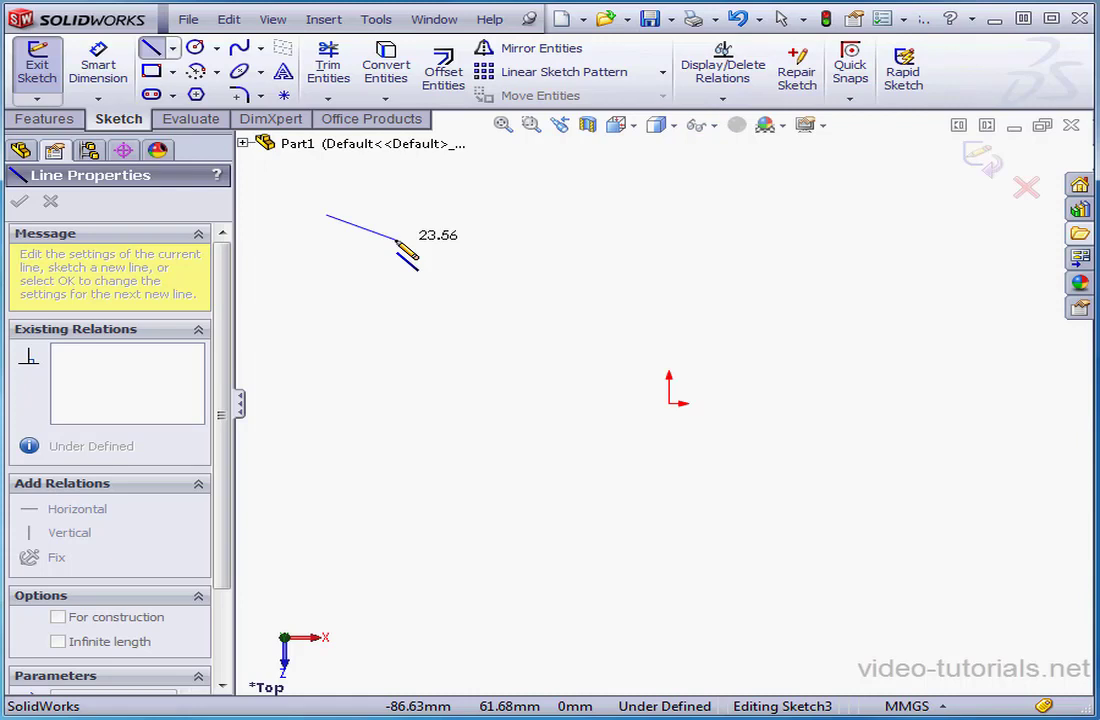
pyautogui.click(439, 282)
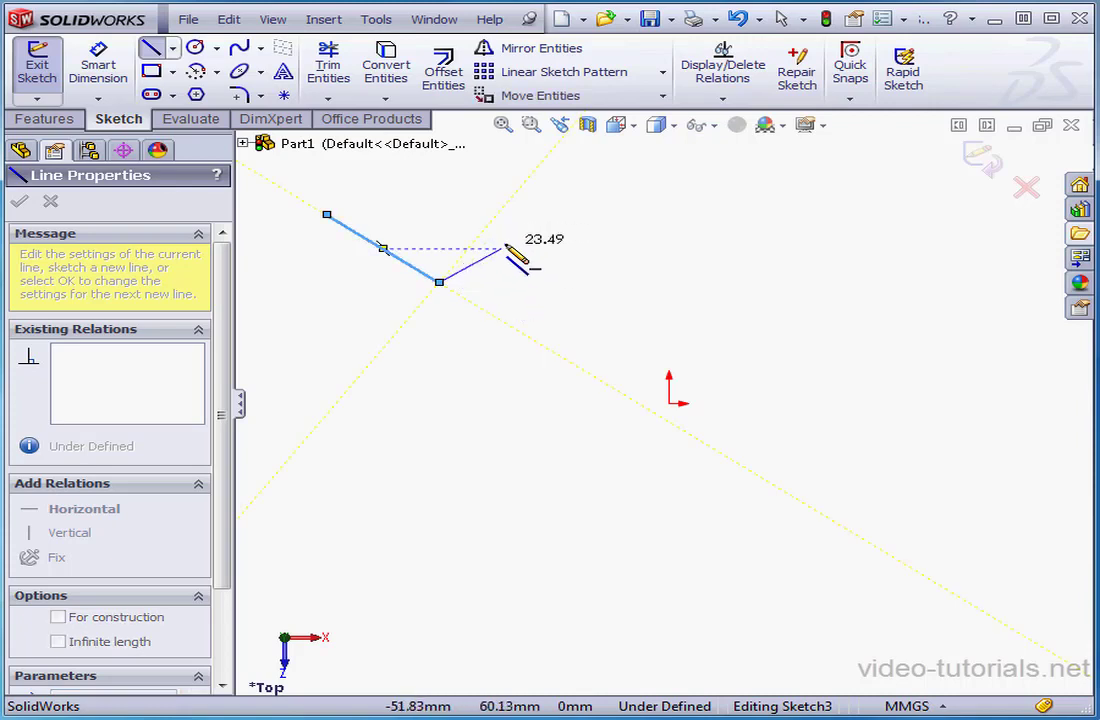
pyautogui.click(561, 222)
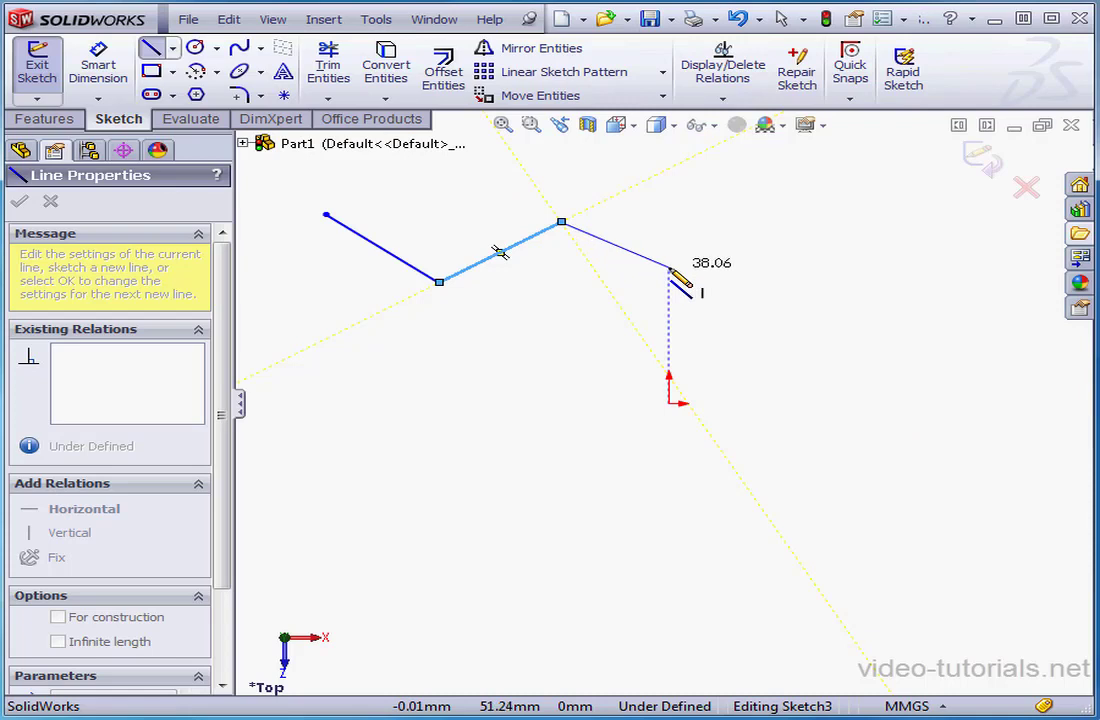
pyautogui.doubleClick(669, 268)
pyautogui.click(669, 268)
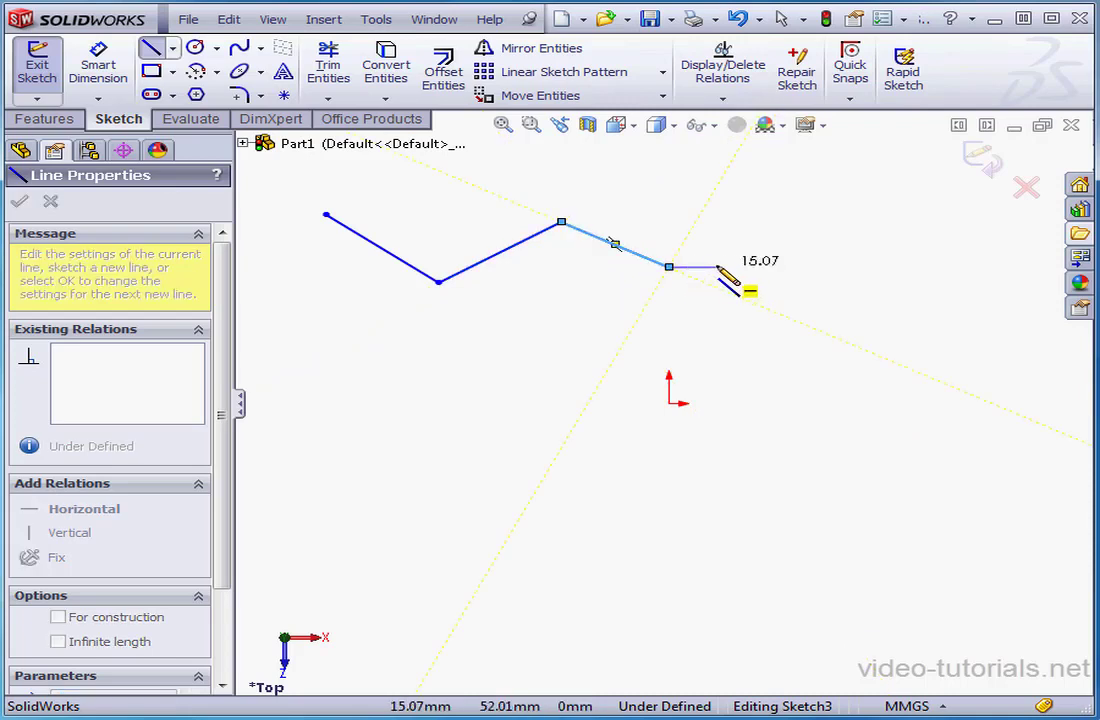
pyautogui.press('Escape')
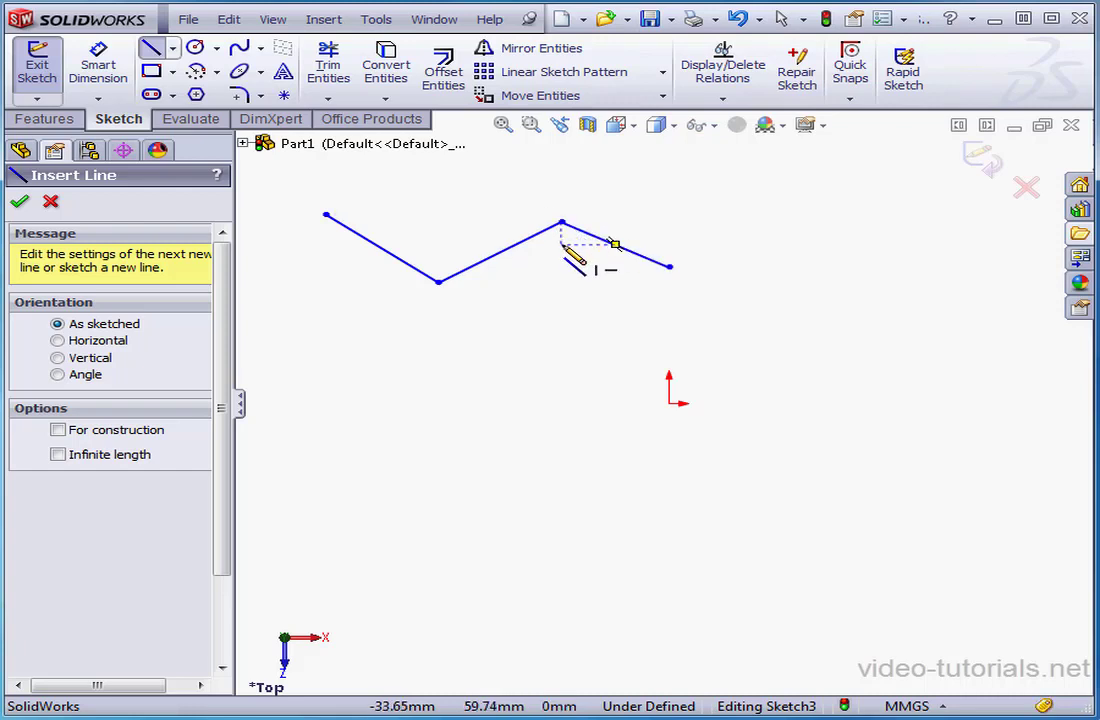
# - Sketch a second three-line chain below the first, its first line perpendicular to the upper chain's second and its last parallel to the upper chain's first
pyautogui.click(326, 316)
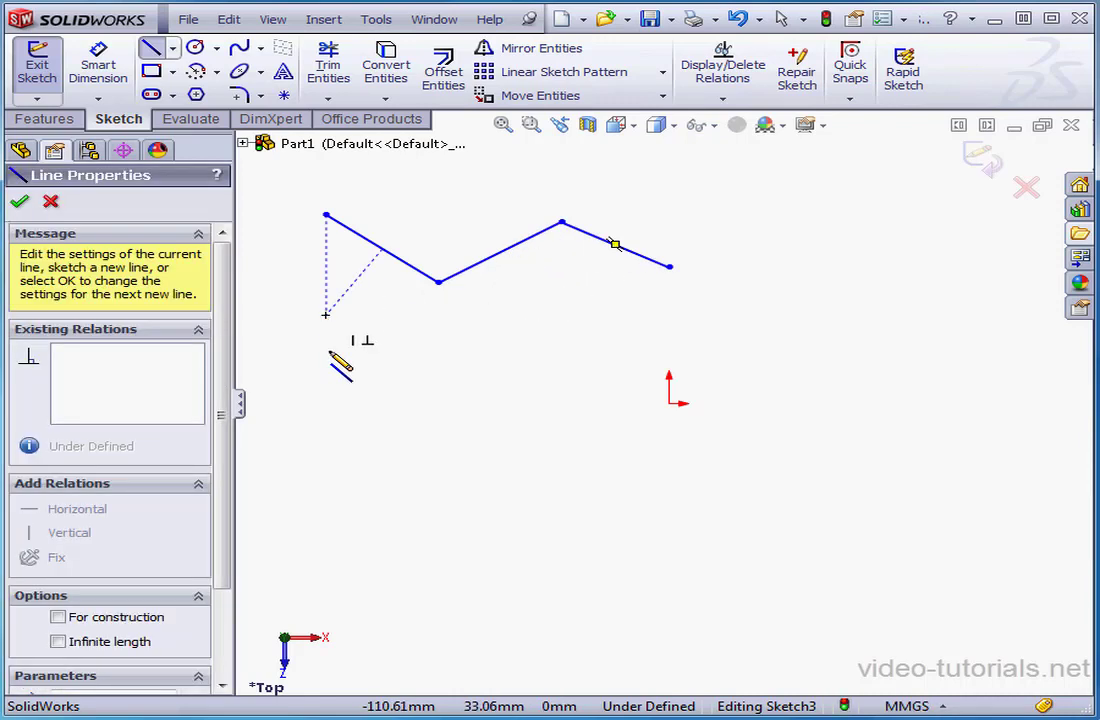
pyautogui.click(388, 403)
pyautogui.click(482, 345)
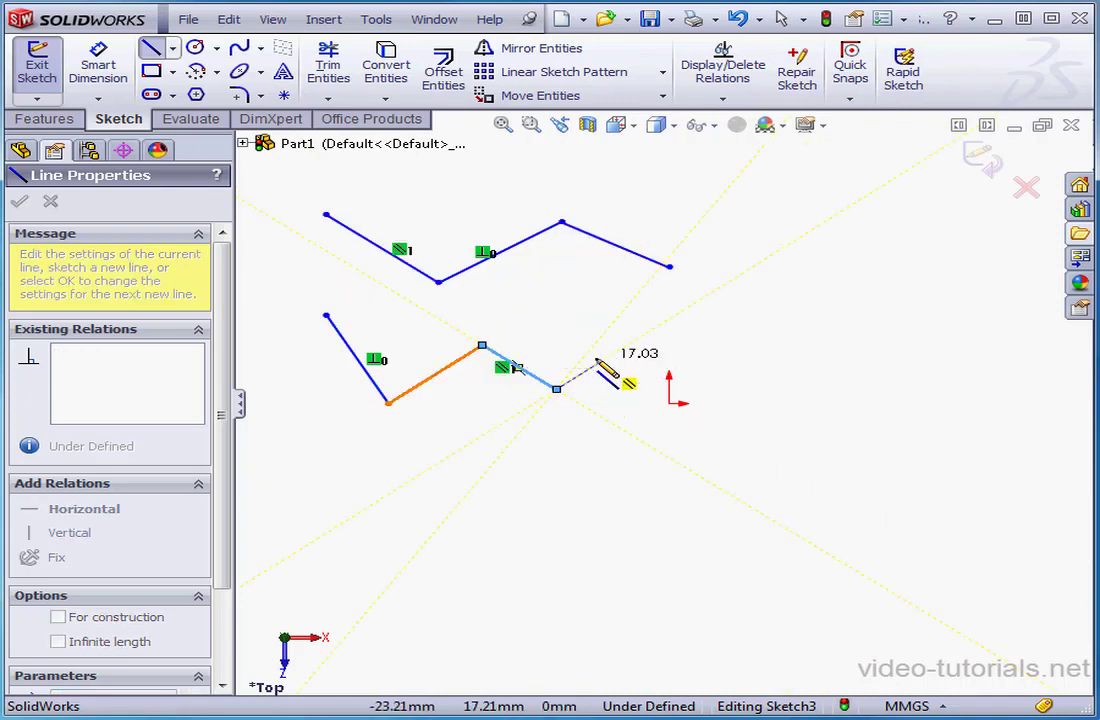
pyautogui.rightClick(598, 362)
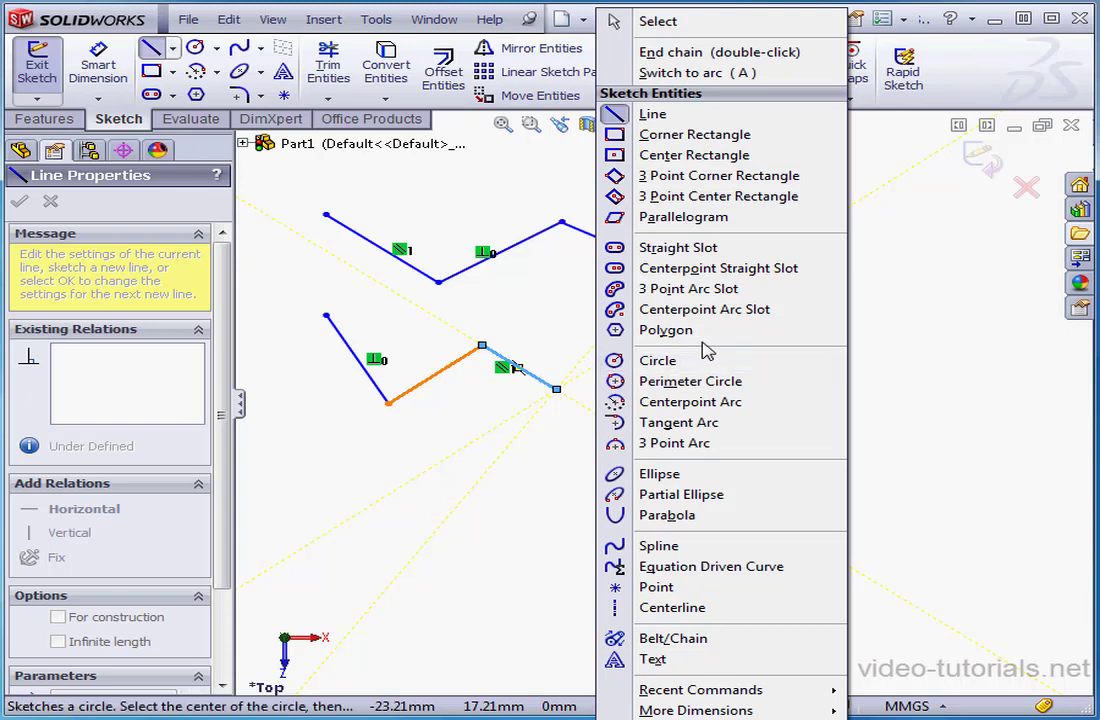
pyautogui.click(735, 53)
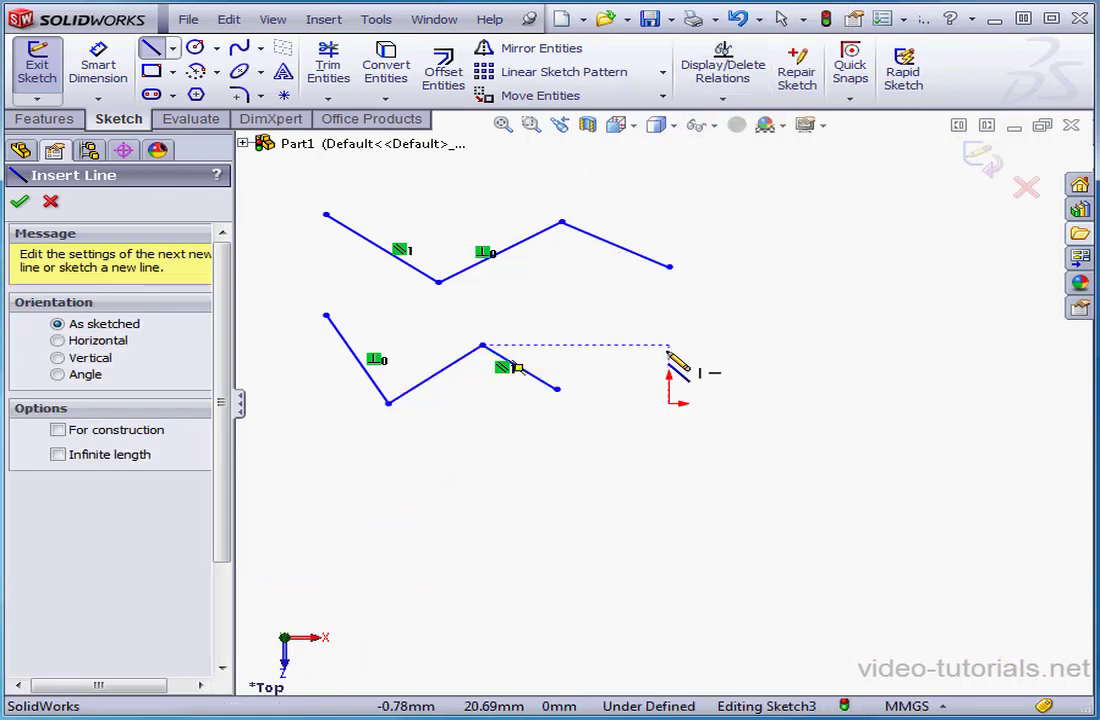
# - Sketch a separate steep line about 68 mm long right of the origin, and connect the lower chain's free end to its upper endpoint
pyautogui.click(814, 295)
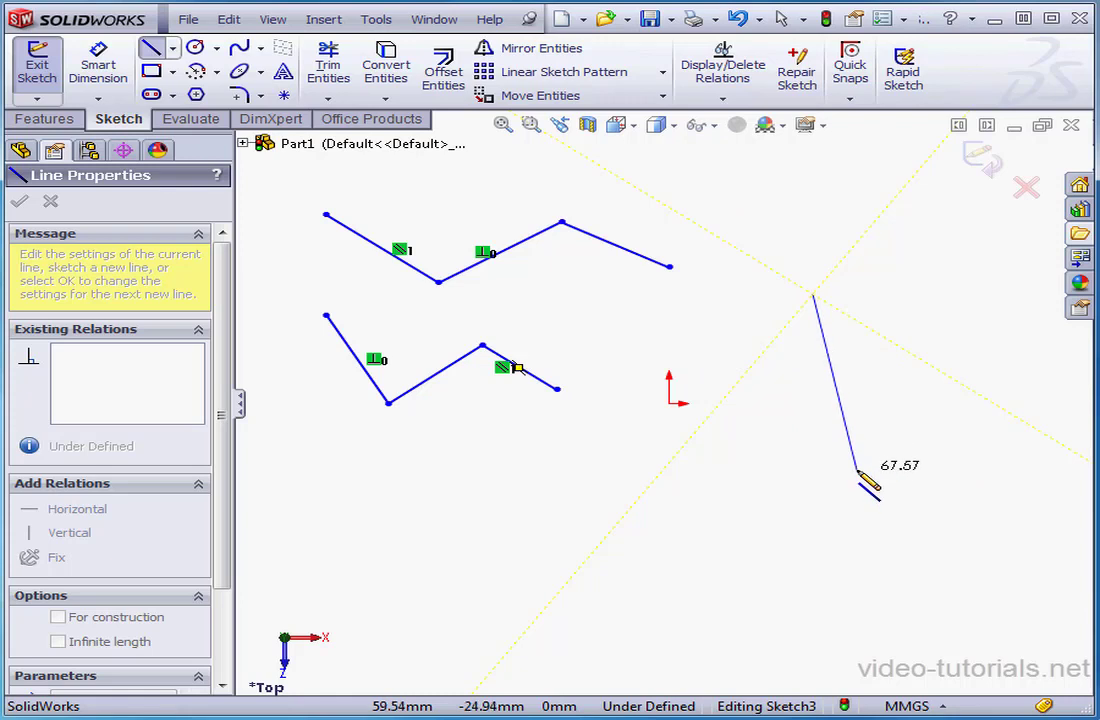
pyautogui.doubleClick(858, 472)
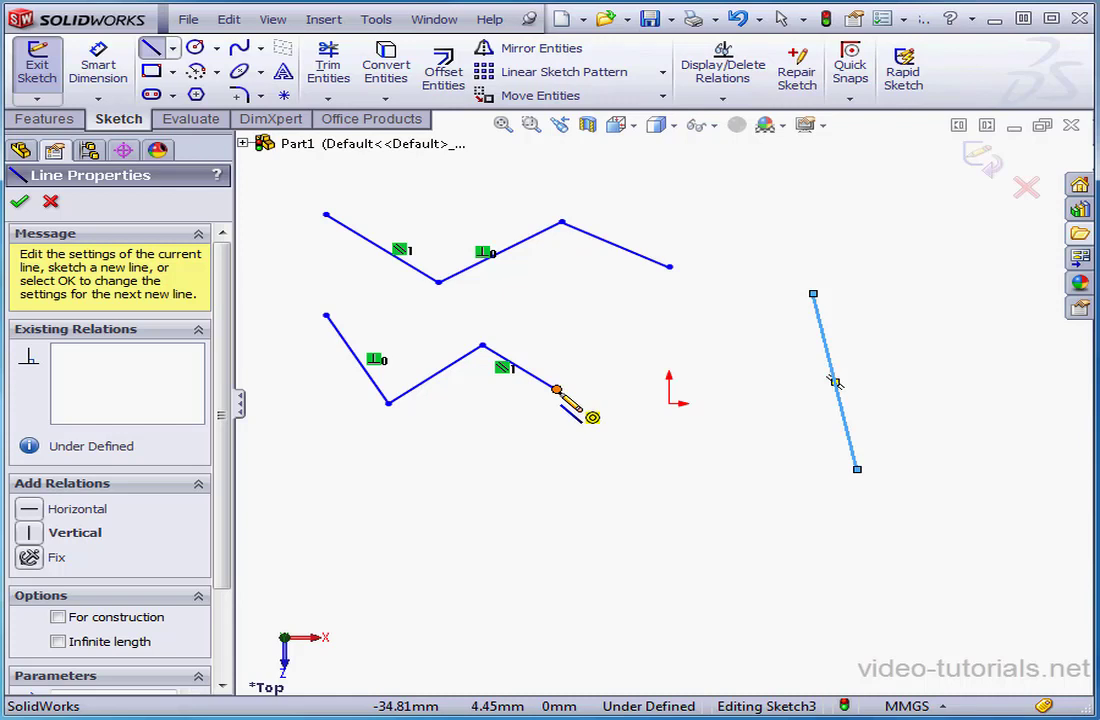
pyautogui.click(557, 389)
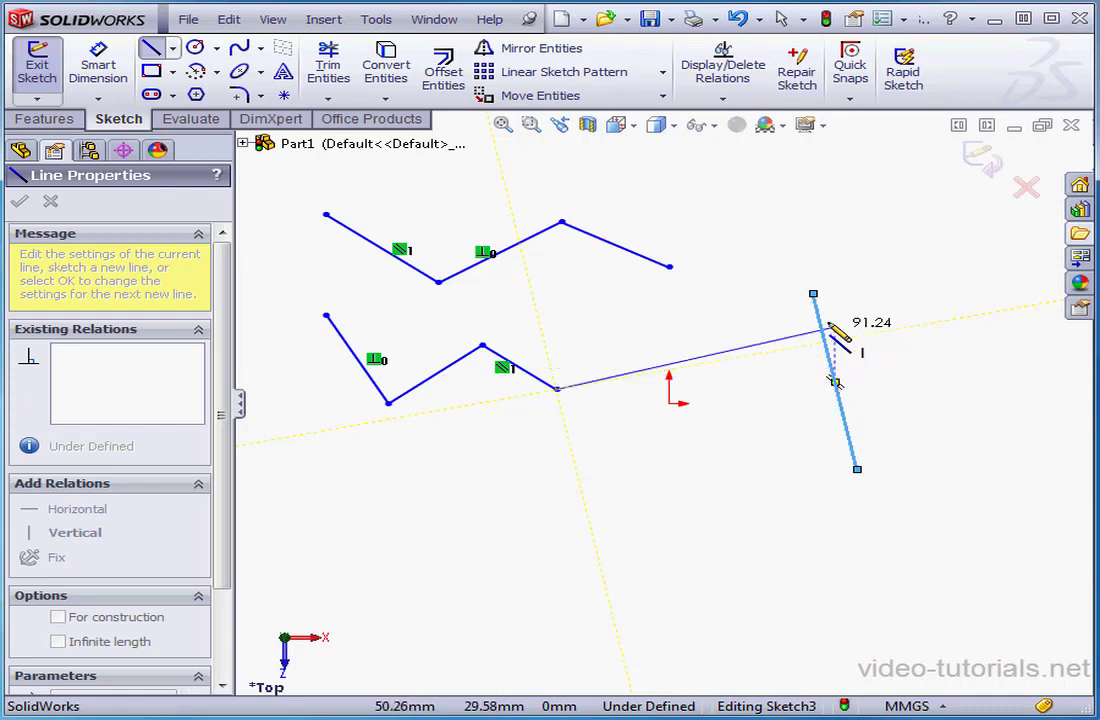
pyautogui.click(813, 294)
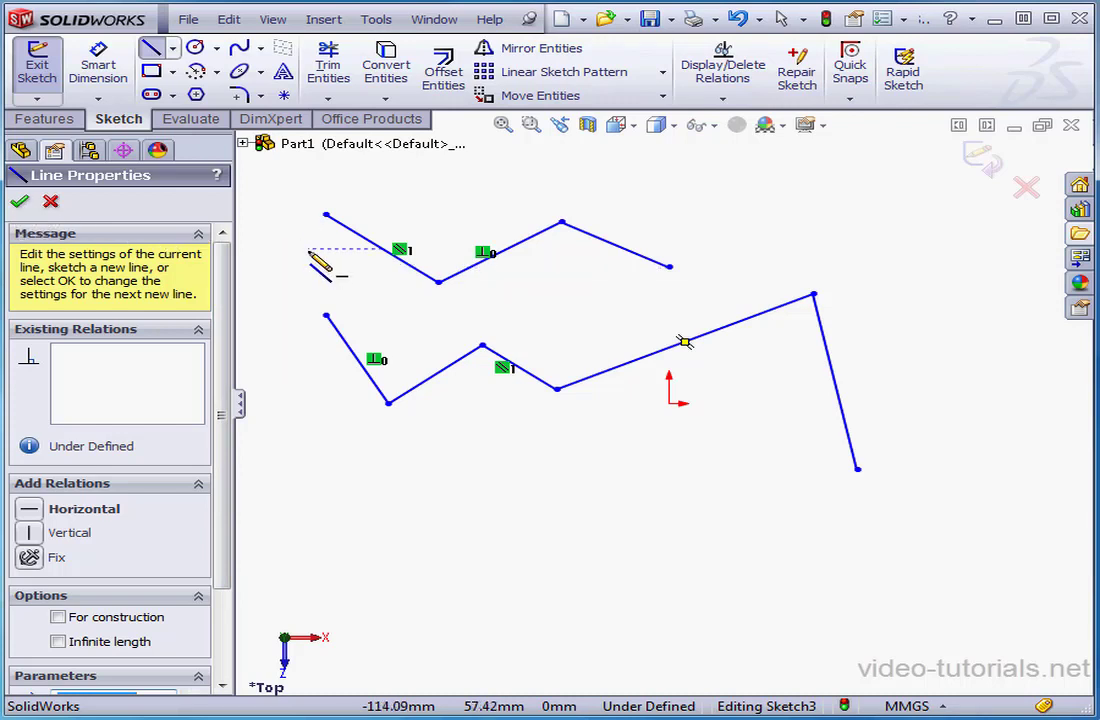
pyautogui.rightClick(286, 285)
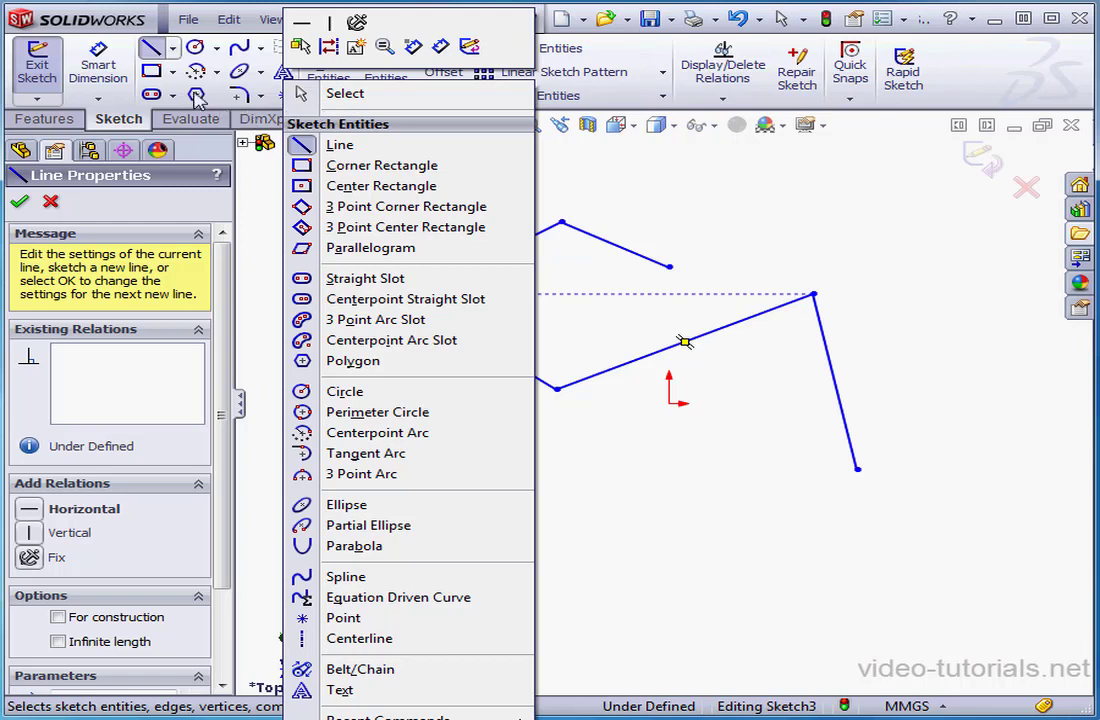
pyautogui.click(150, 72)
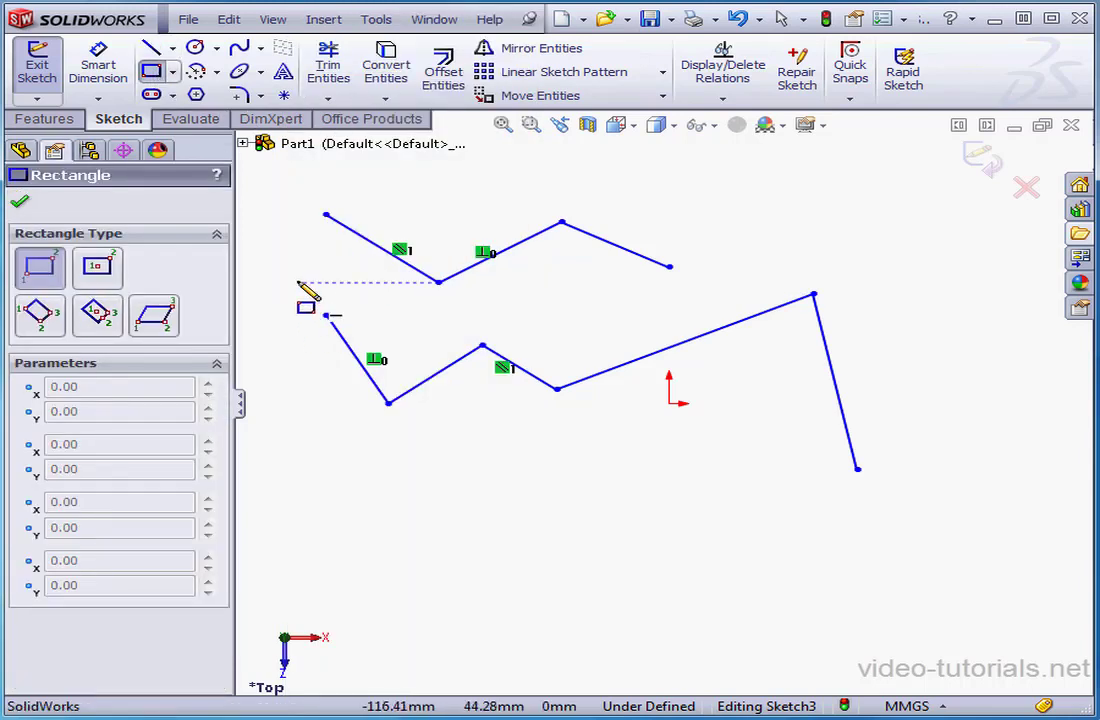
pyautogui.rightClick(294, 267)
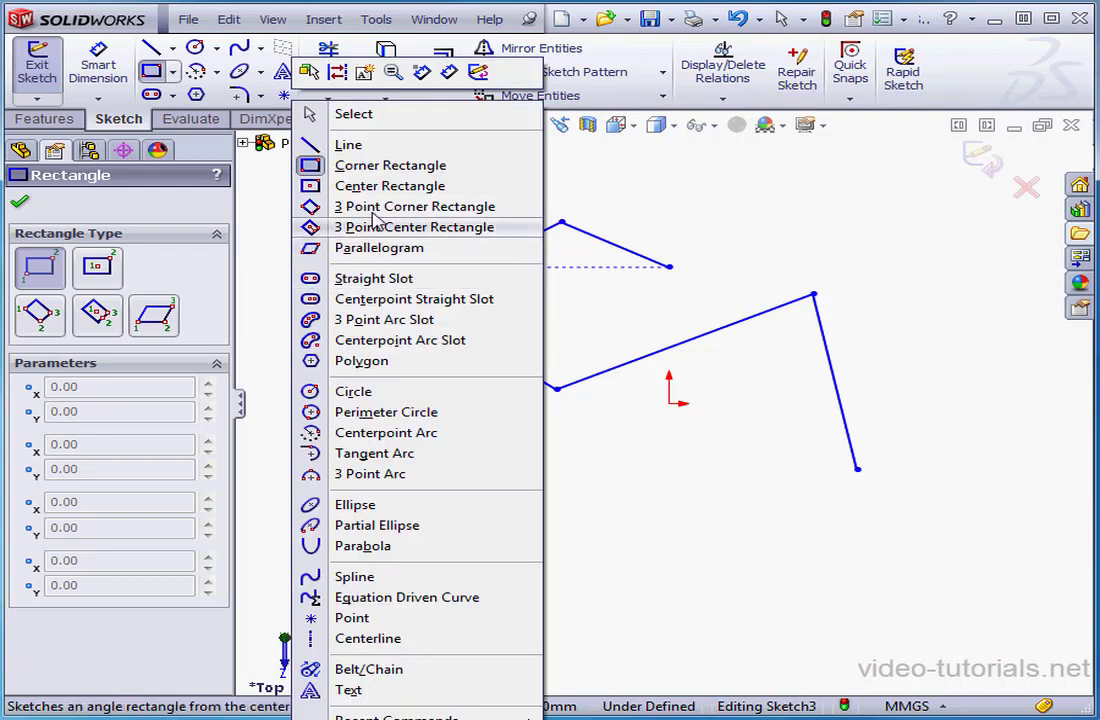
pyautogui.click(354, 115)
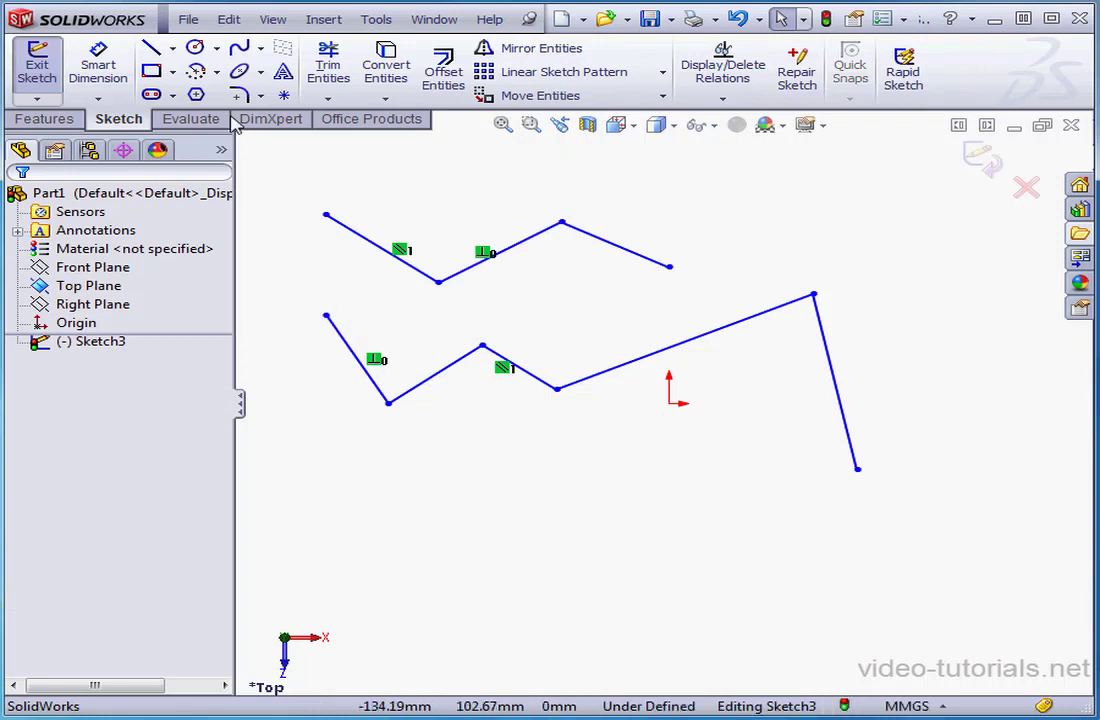
# - Sketch a vertical line joining the left endpoints of the upper and lower line chains
pyautogui.click(152, 52)
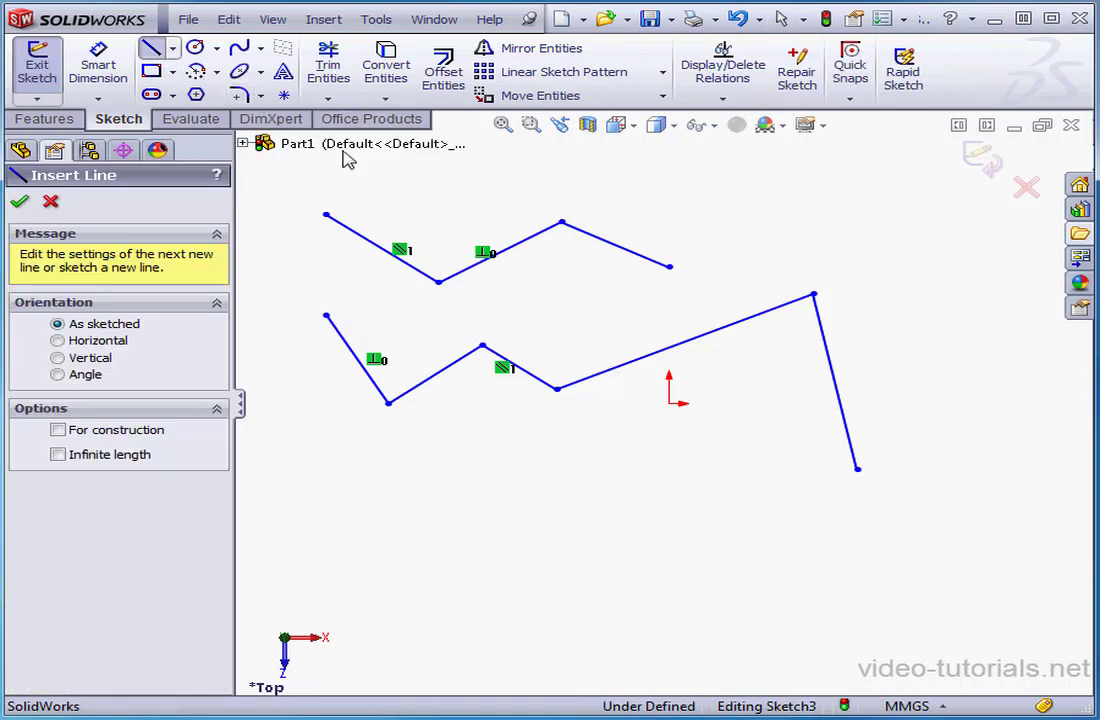
pyautogui.click(354, 236)
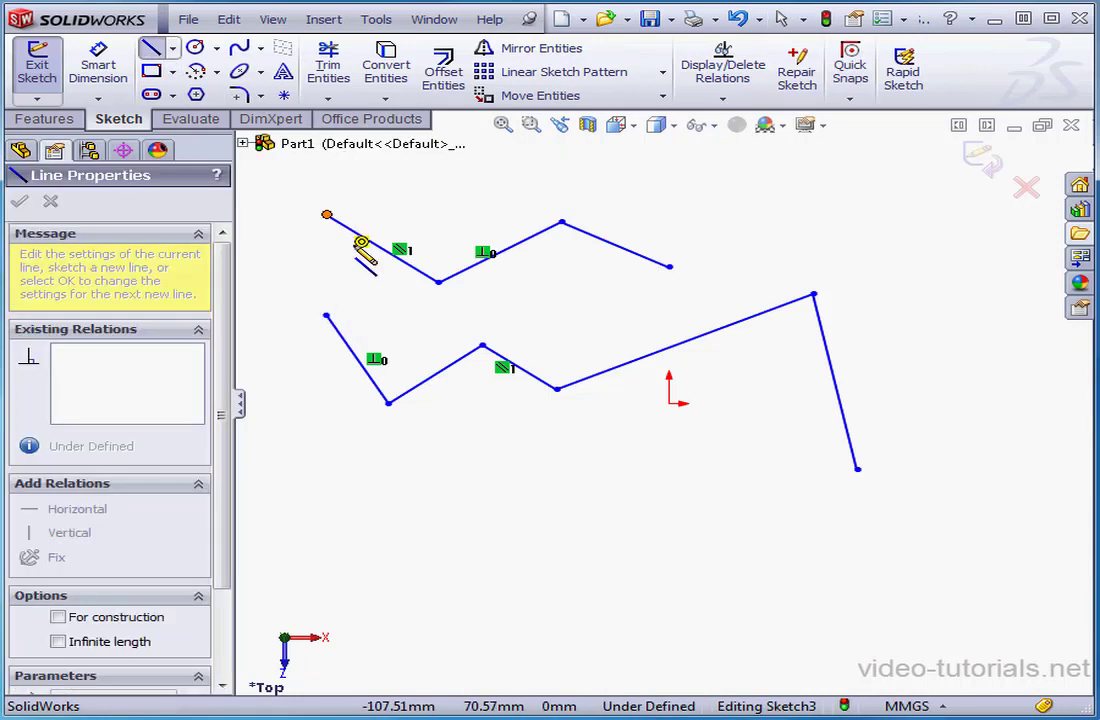
pyautogui.click(326, 315)
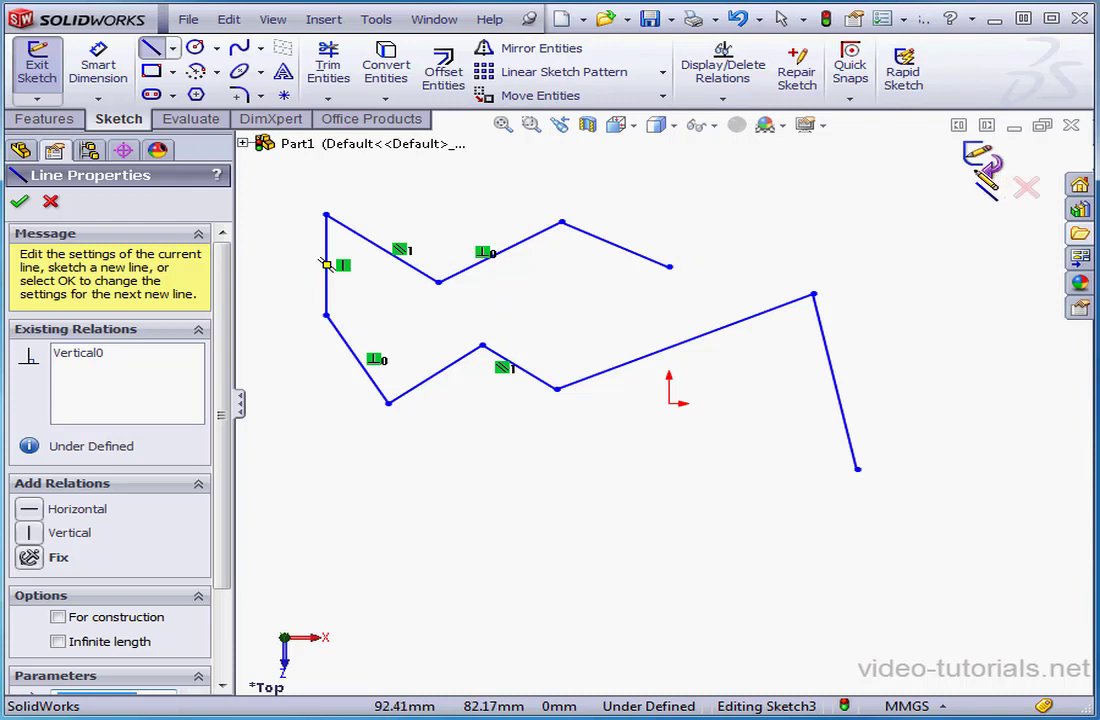
# - Exit the open sketch to preview the Boss-Extrude, cancel the extrusion, and clear the sketch selection
pyautogui.click(985, 160)
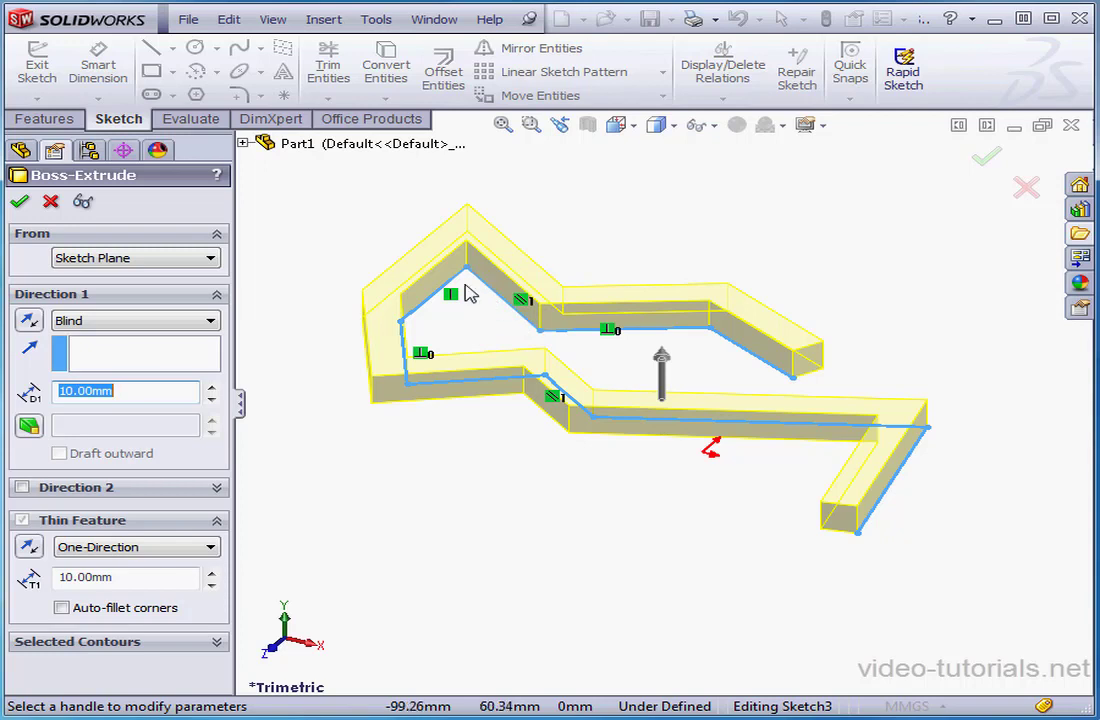
pyautogui.click(51, 203)
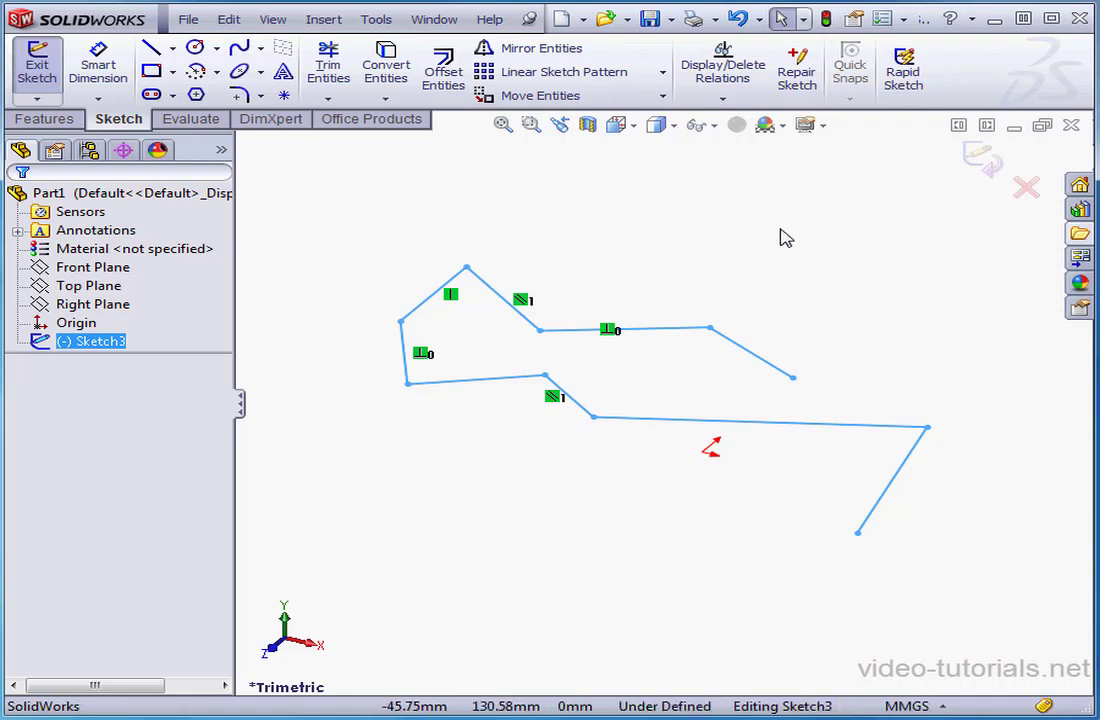
pyautogui.click(866, 306)
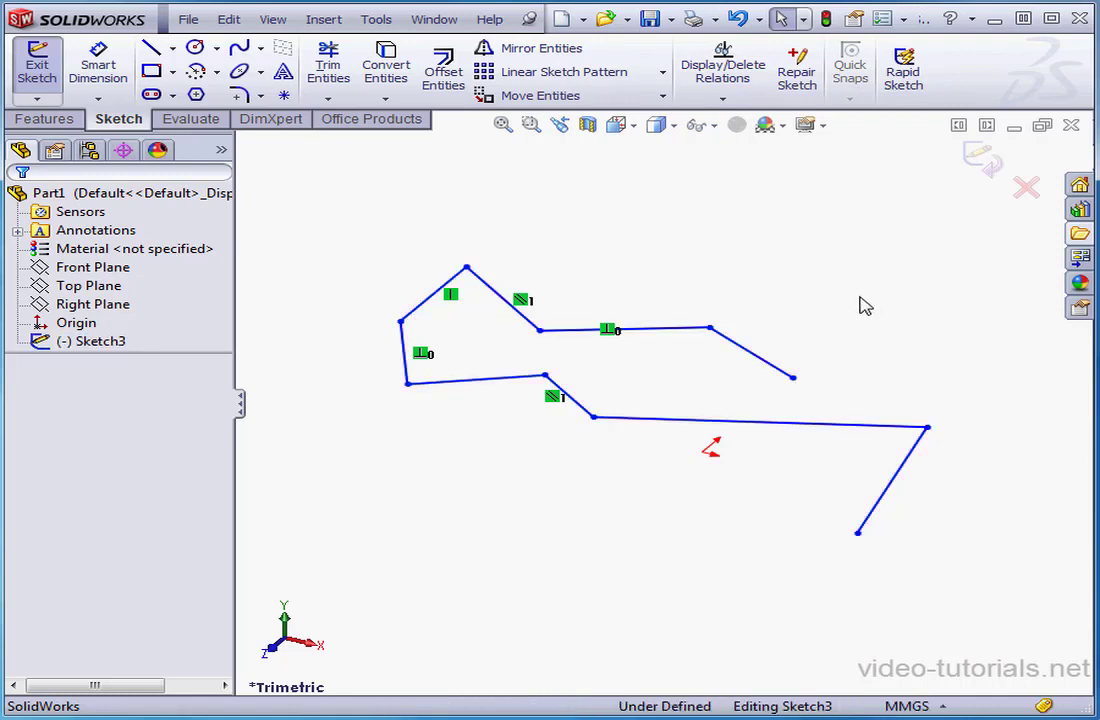
# - Delete the 67.57 mm end line, close the profile by moving the long line's free endpoint onto the upper chain's open end, and exit the sketch
pyautogui.click(895, 494)
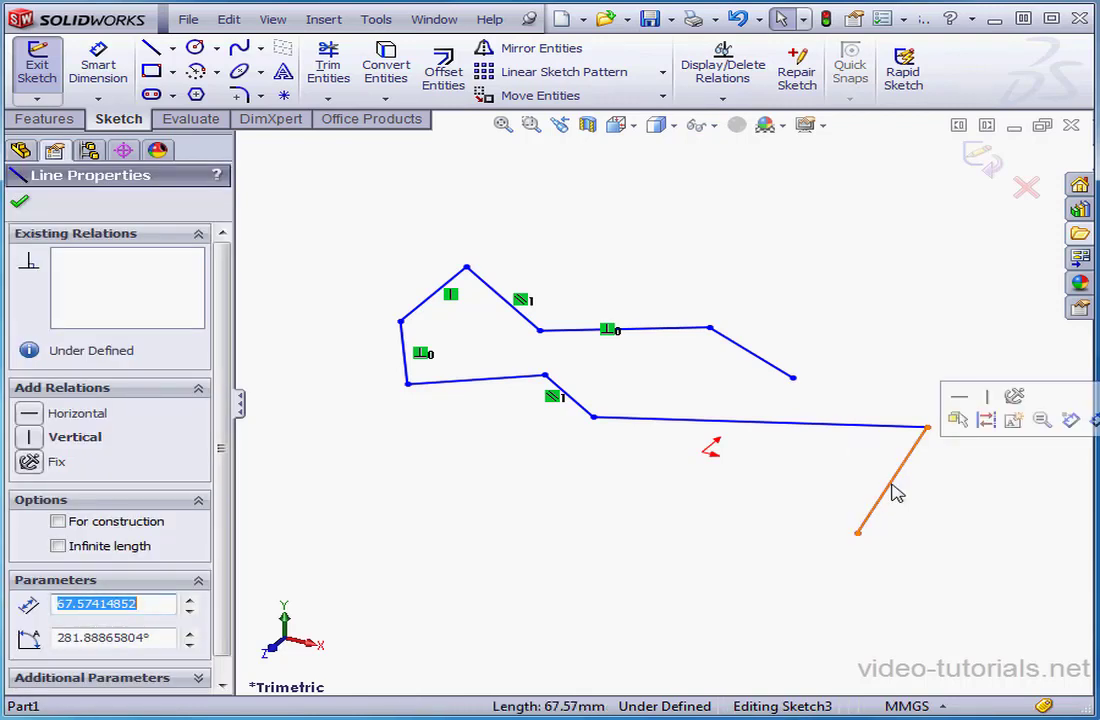
pyautogui.press('Delete')
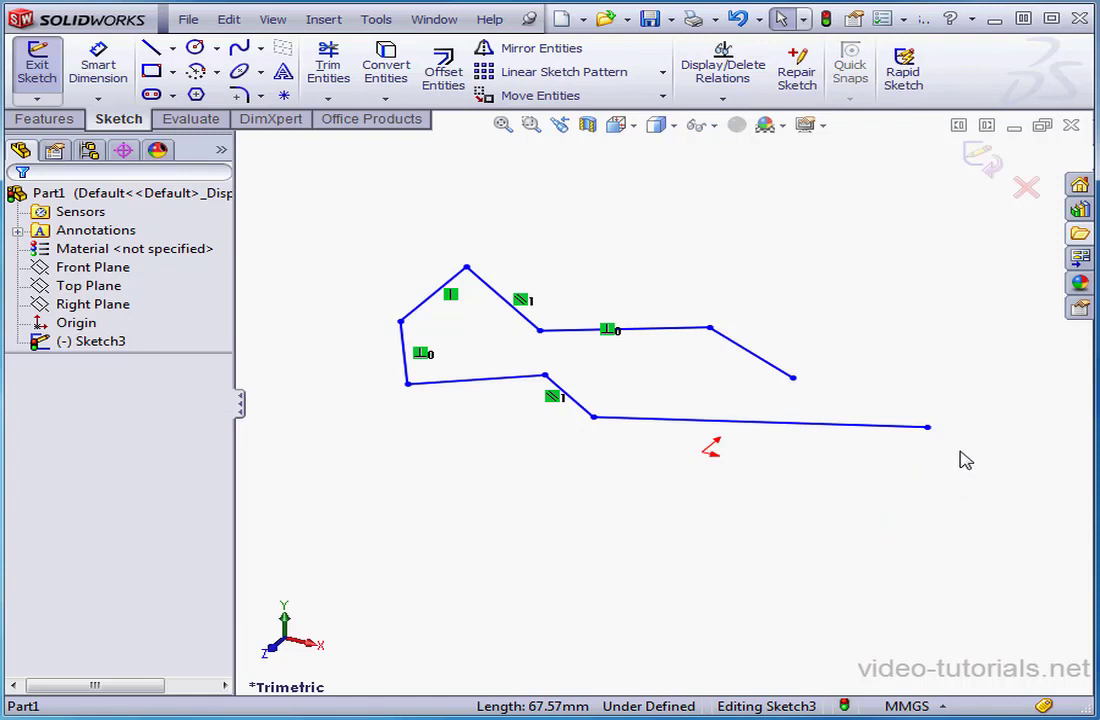
pyautogui.moveTo(932, 432); pyautogui.dragTo(795, 385)
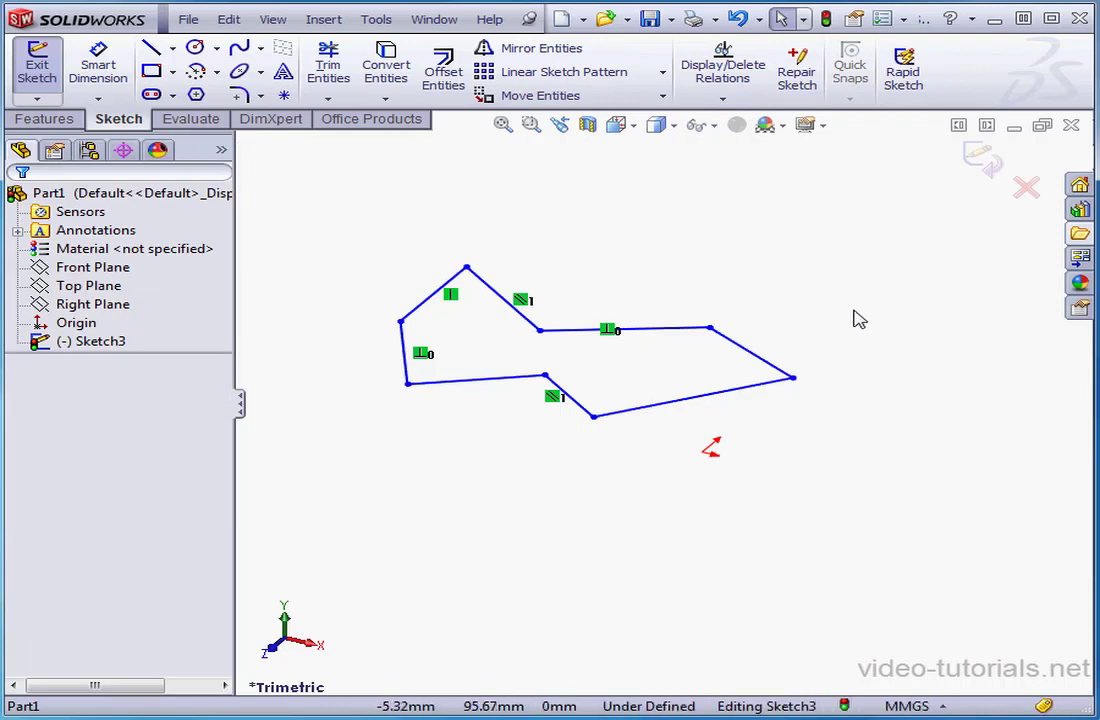
pyautogui.click(993, 166)
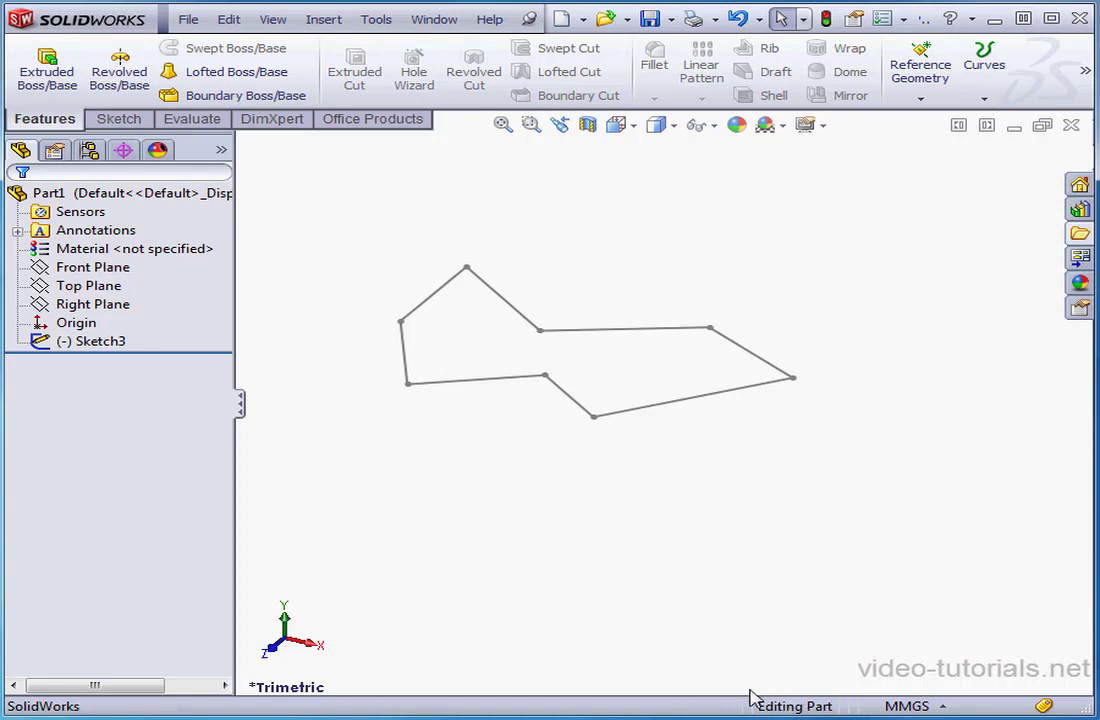
# - Reopen Sketch3 for editing and move the profile's lowest vertex to about X -13.9 mm, Y 0 mm
pyautogui.click(112, 341)
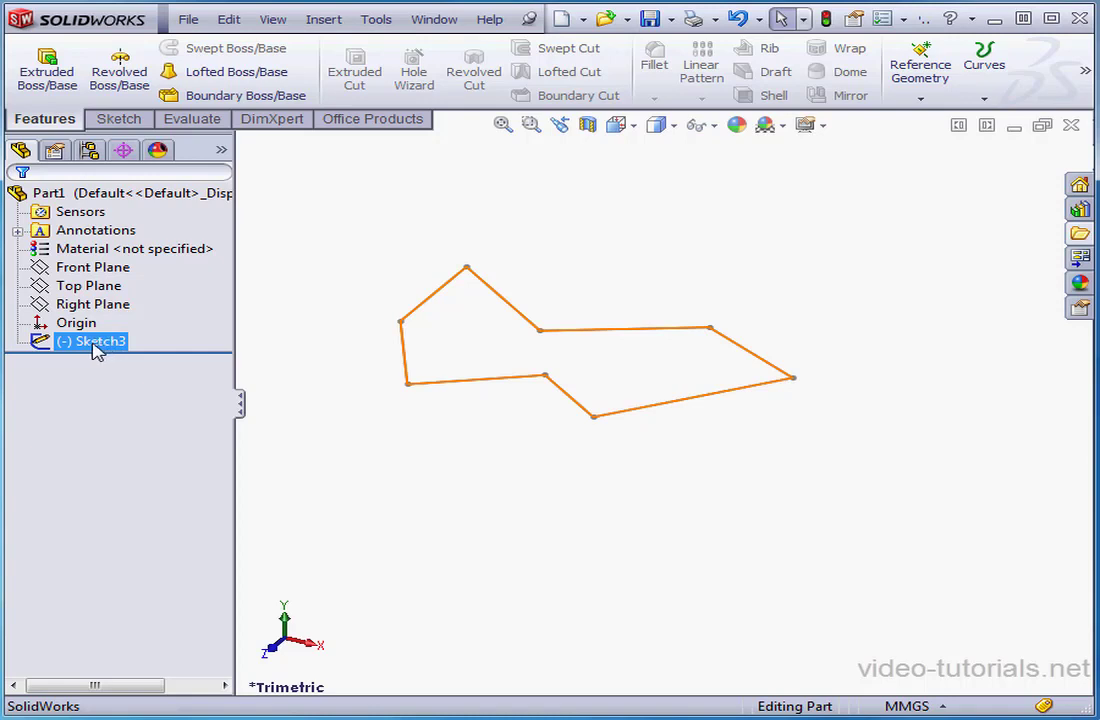
pyautogui.rightClick(96, 347)
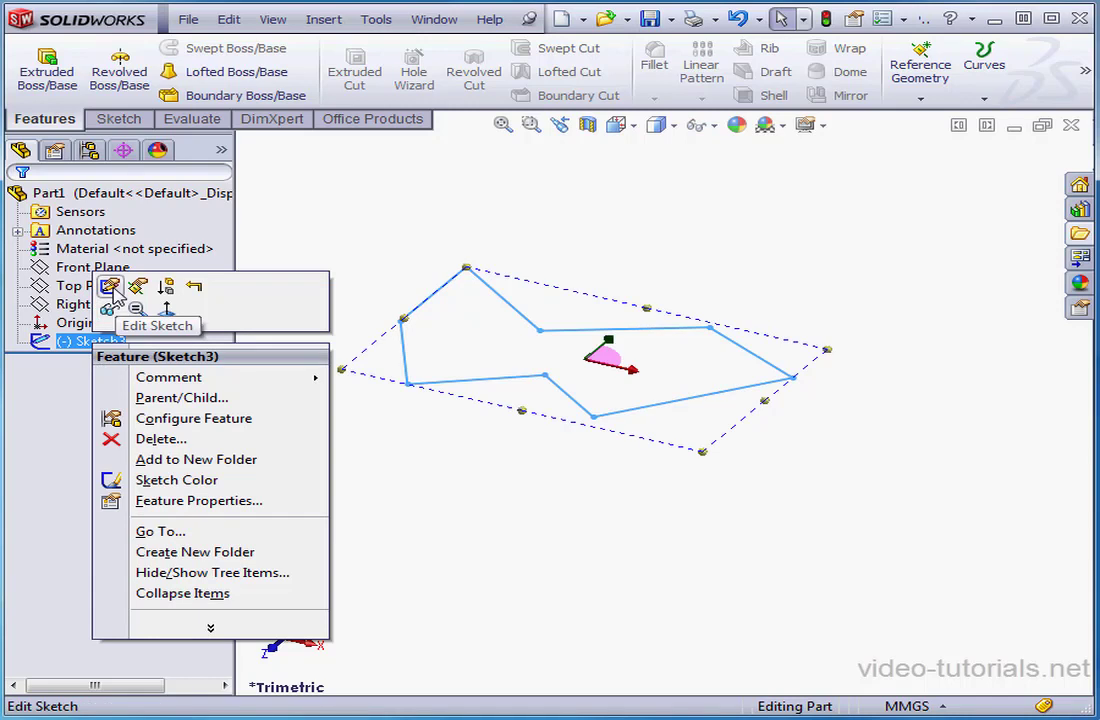
pyautogui.click(112, 292)
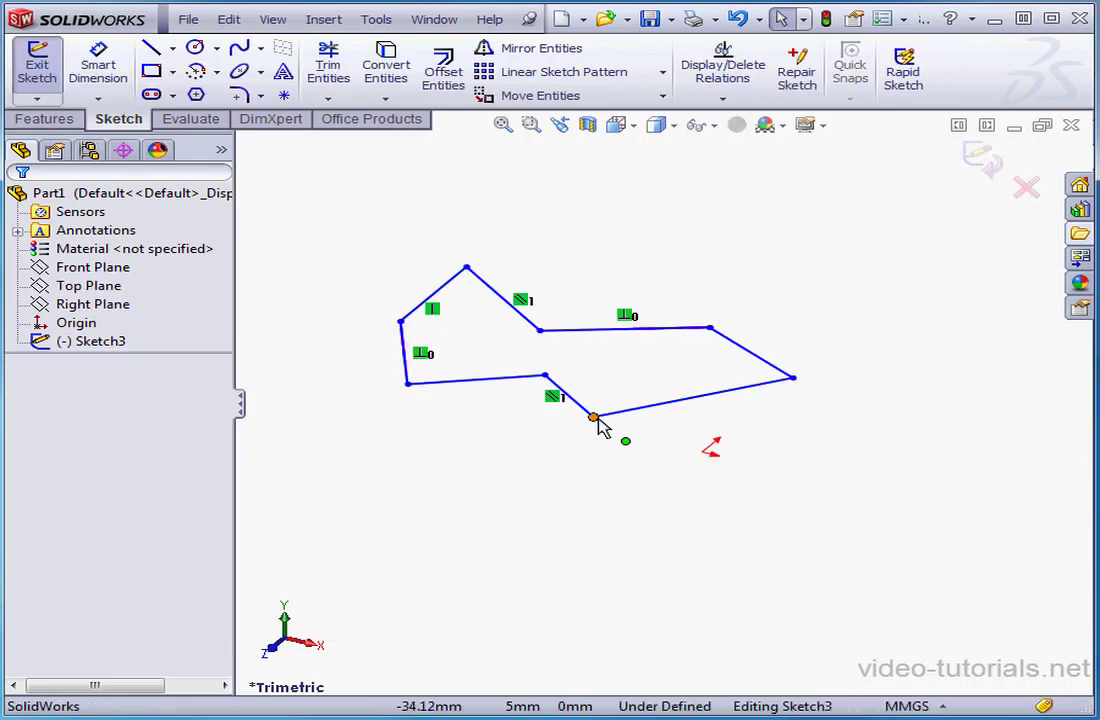
pyautogui.moveTo(596, 418)
pyautogui.mouseDown()
pyautogui.moveTo(680, 427)
pyautogui.moveTo(655, 441)
pyautogui.mouseUp()
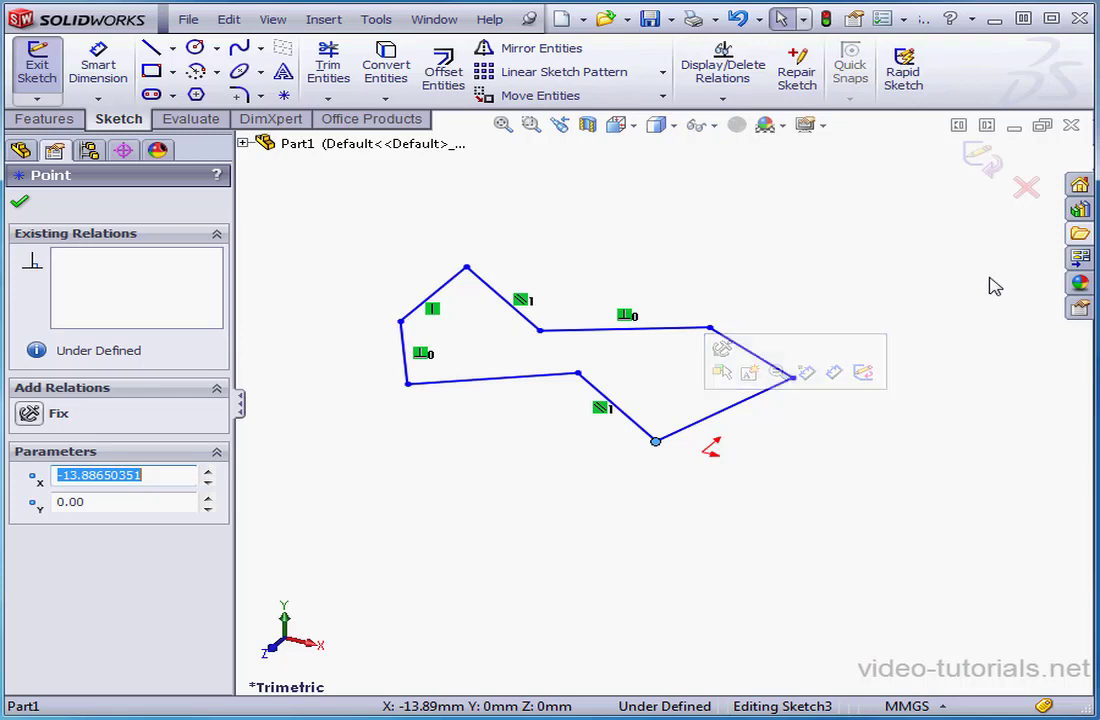
# - Exit the edited Sketch3 and start a new sketch on the Top Plane
pyautogui.click(985, 162)
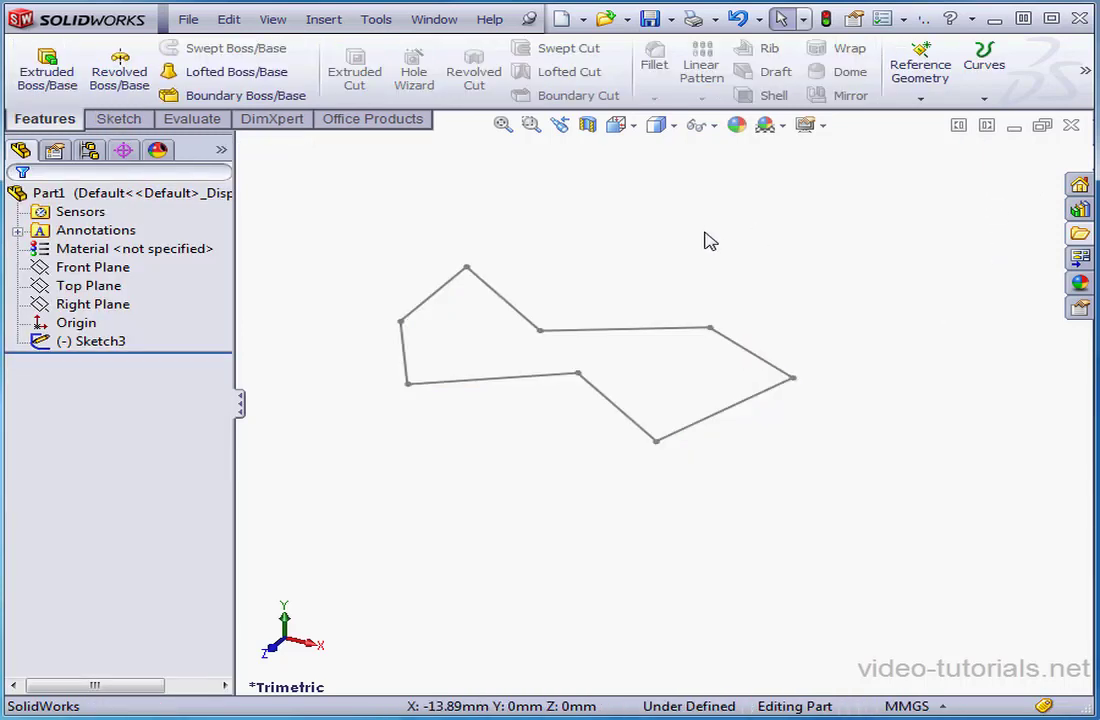
pyautogui.click(100, 288)
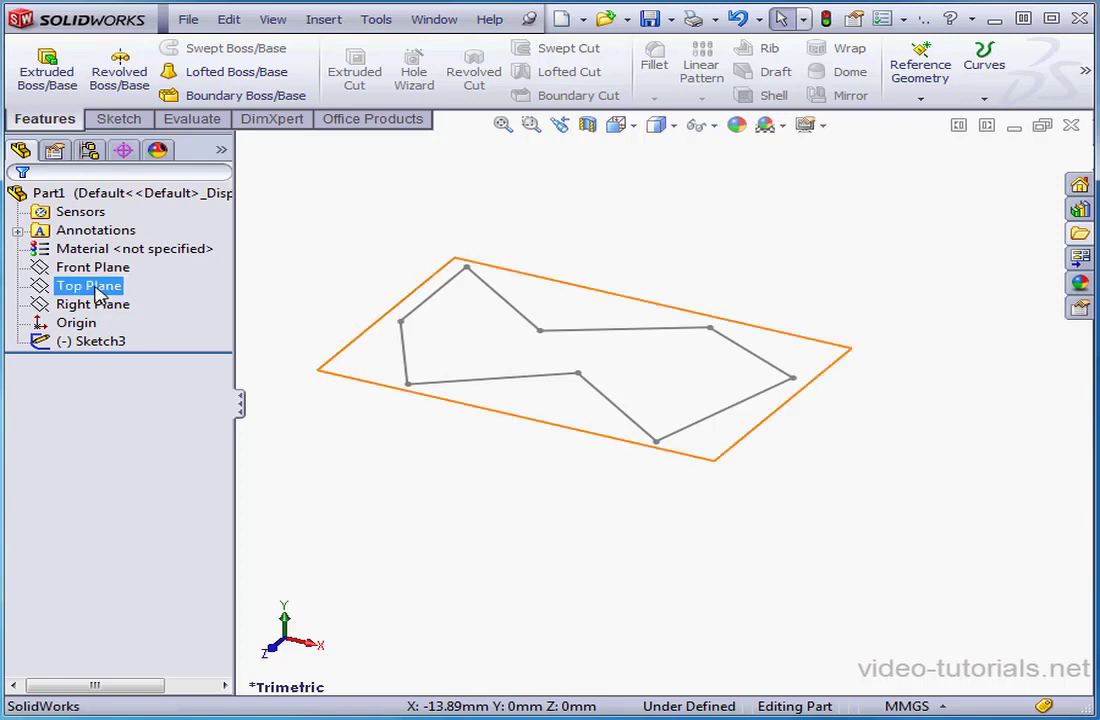
pyautogui.rightClick(94, 288)
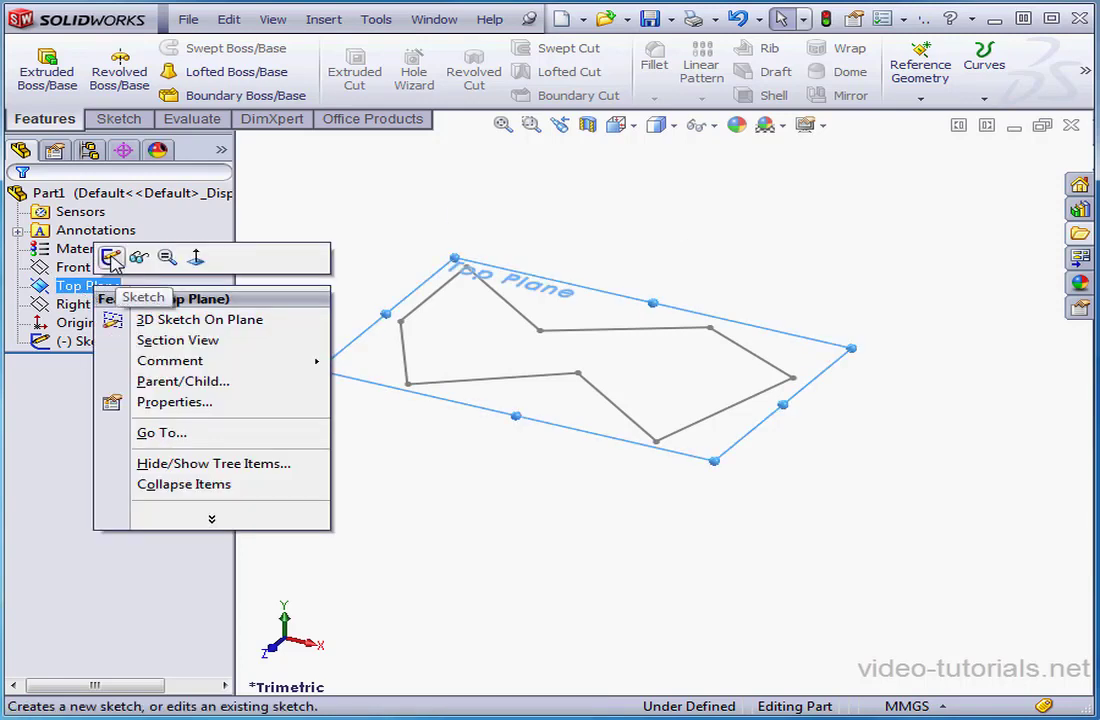
pyautogui.click(112, 258)
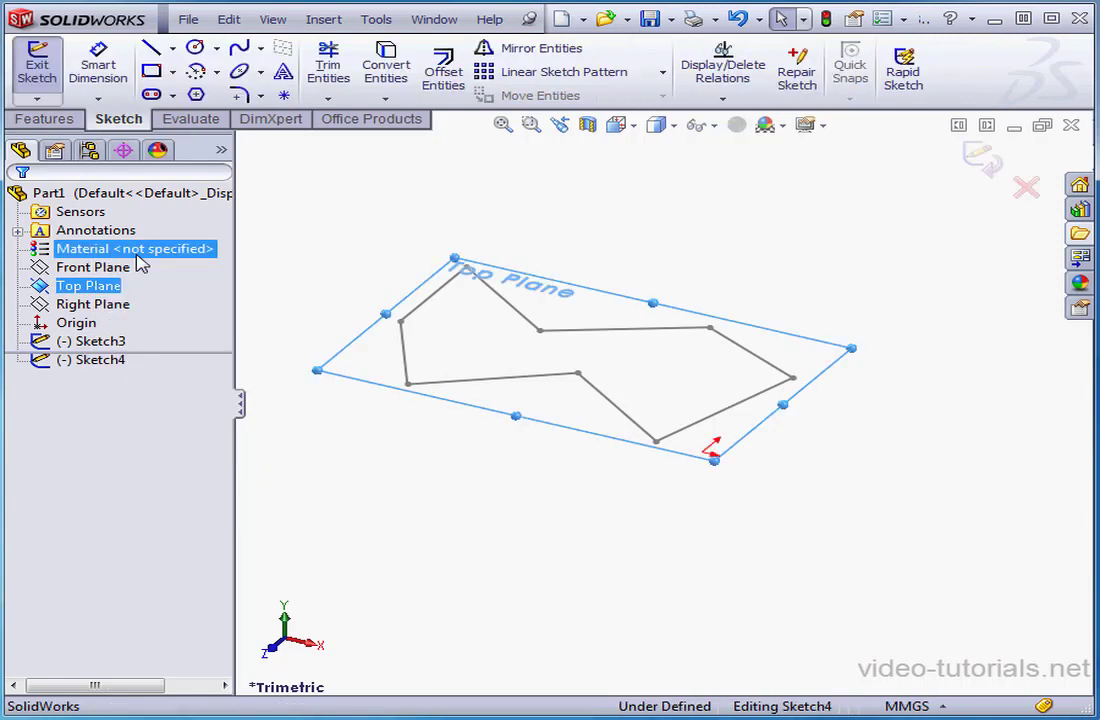
# - Sketch a closed five-sided outline of chained lines surrounding the Sketch3 profile, and exit the sketch with nothing selected
pyautogui.click(151, 50)
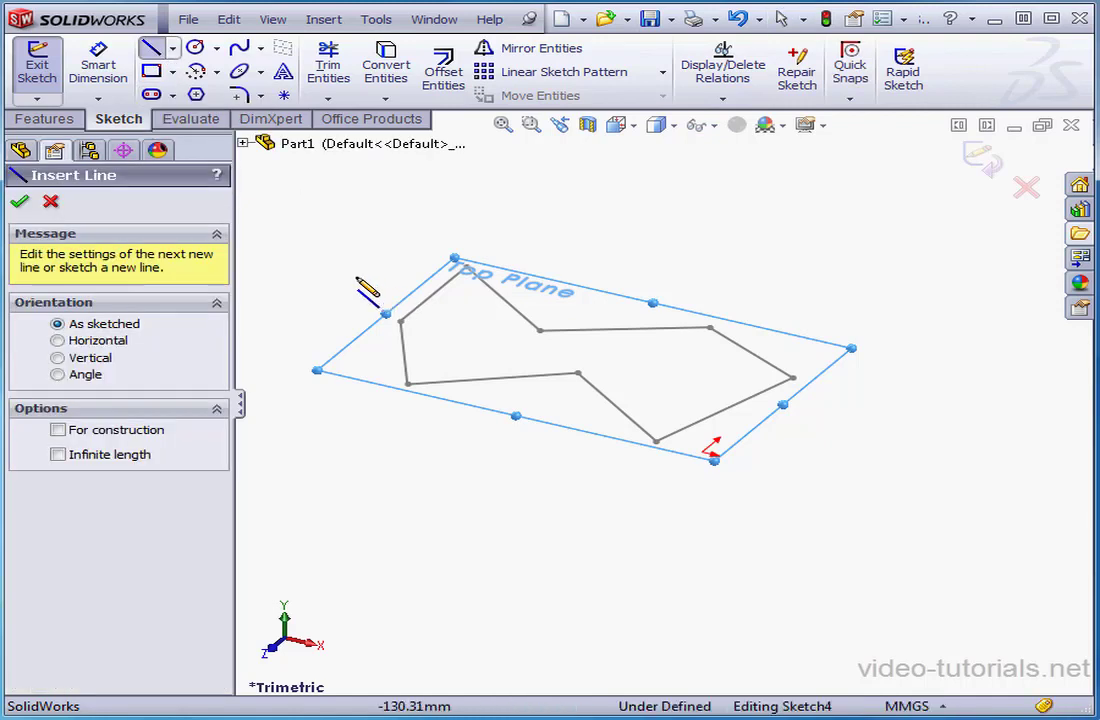
pyautogui.click(341, 256)
pyautogui.click(709, 231)
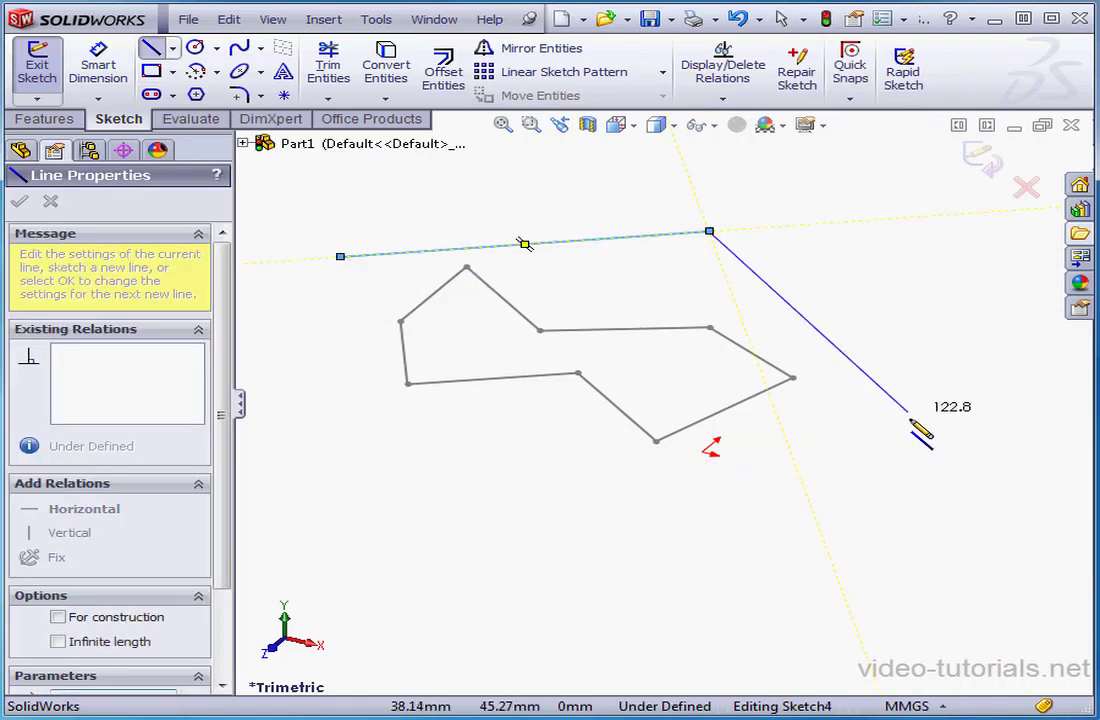
pyautogui.click(909, 418)
pyautogui.click(510, 540)
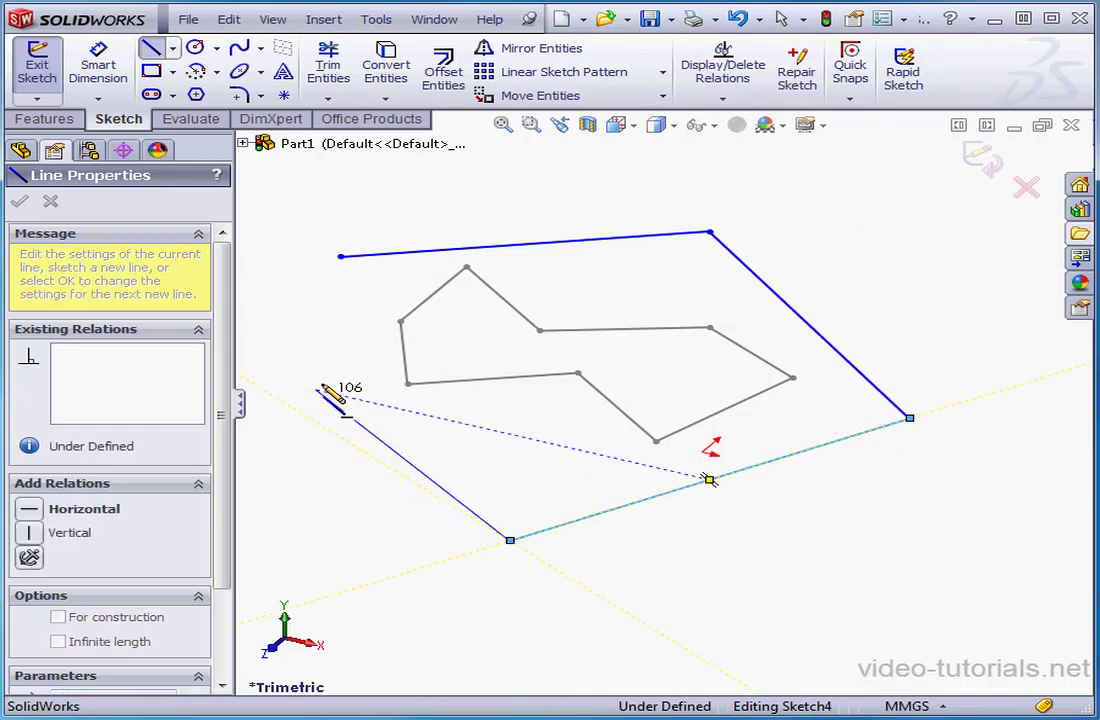
pyautogui.click(316, 388)
pyautogui.click(341, 256)
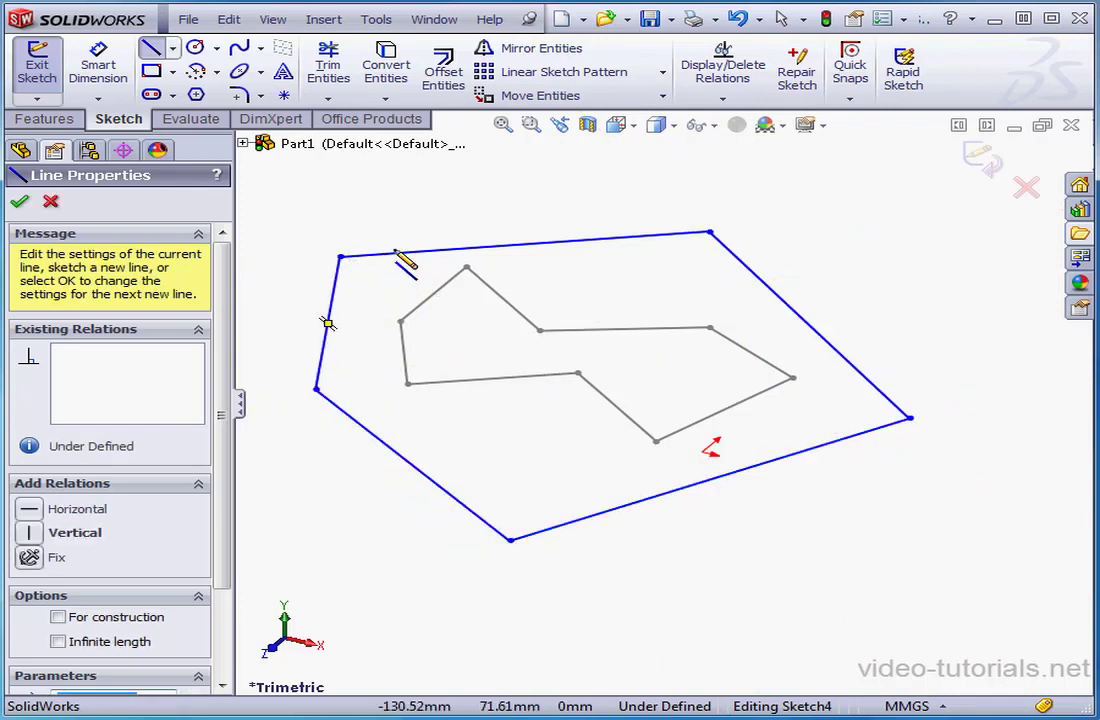
pyautogui.click(985, 158)
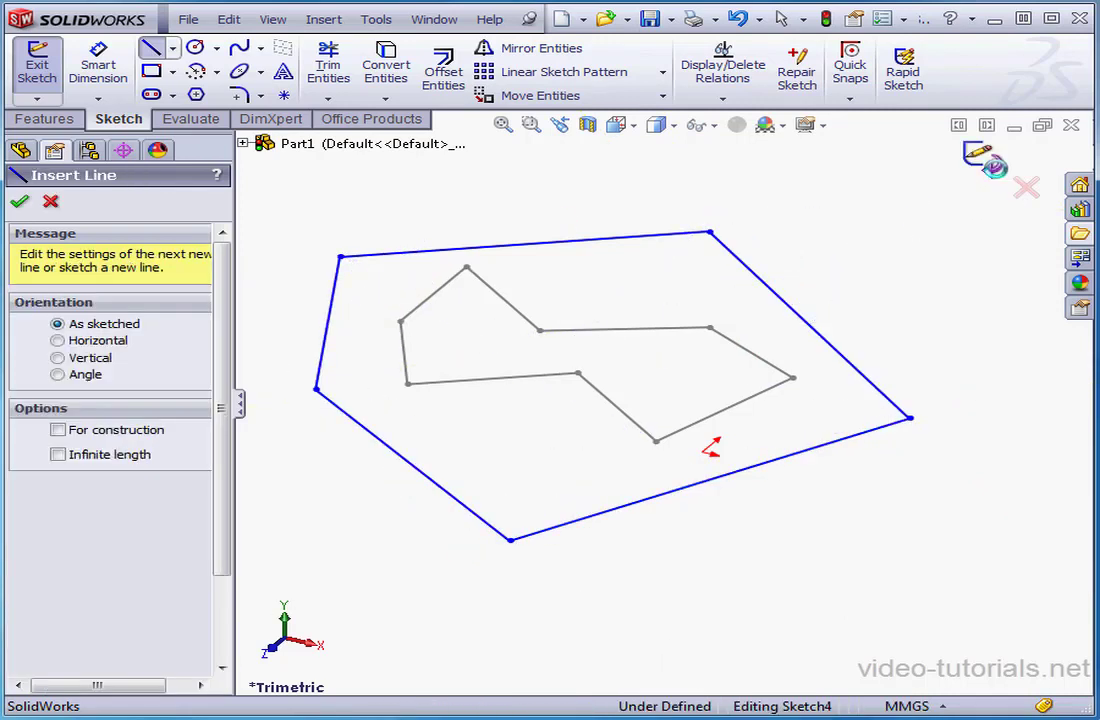
pyautogui.click(307, 222)
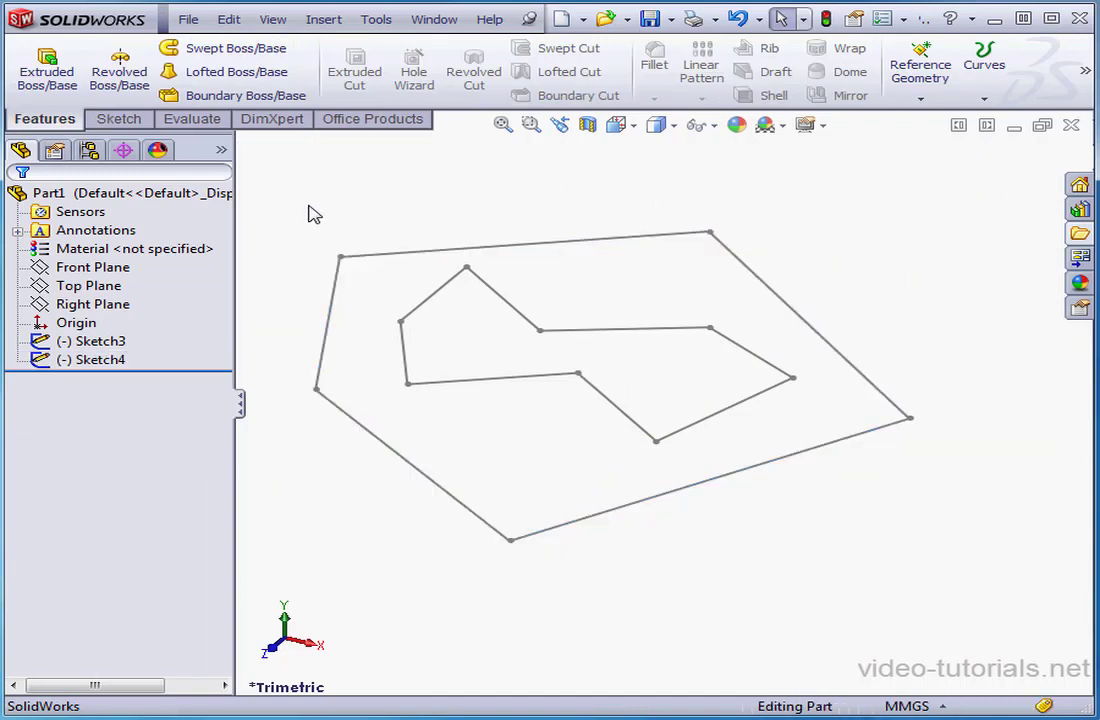
# - Identify Sketch4 and Sketch3 in the model tree and hide Sketch3
pyautogui.click(105, 362)
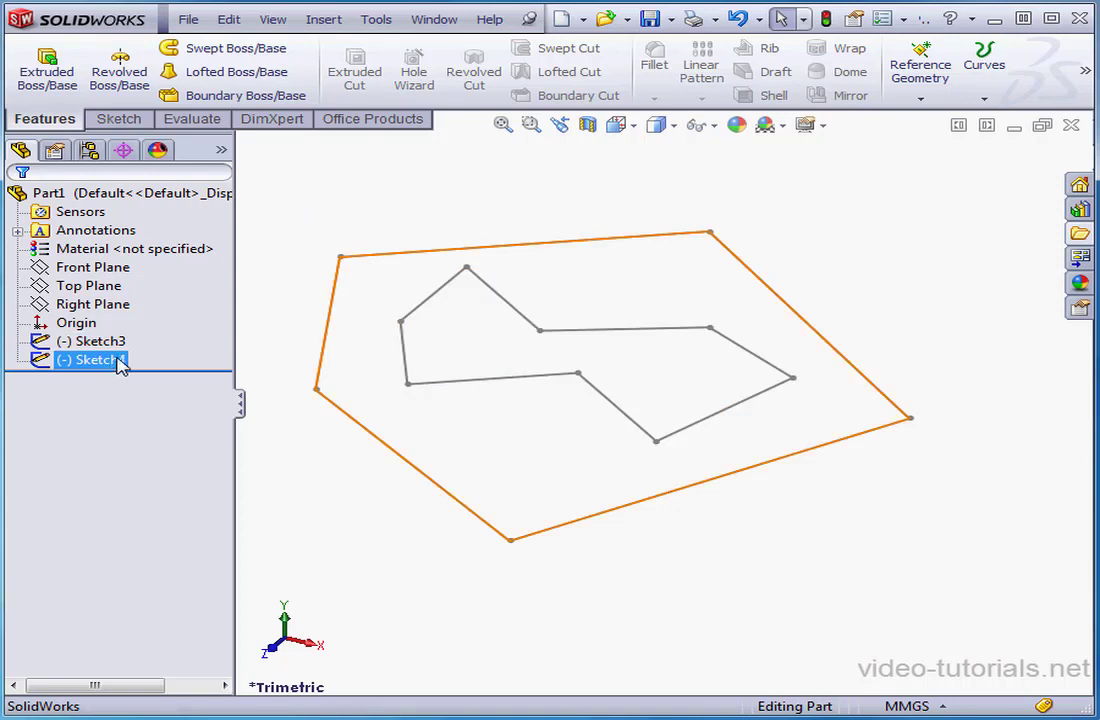
pyautogui.click(104, 345)
pyautogui.rightClick(104, 347)
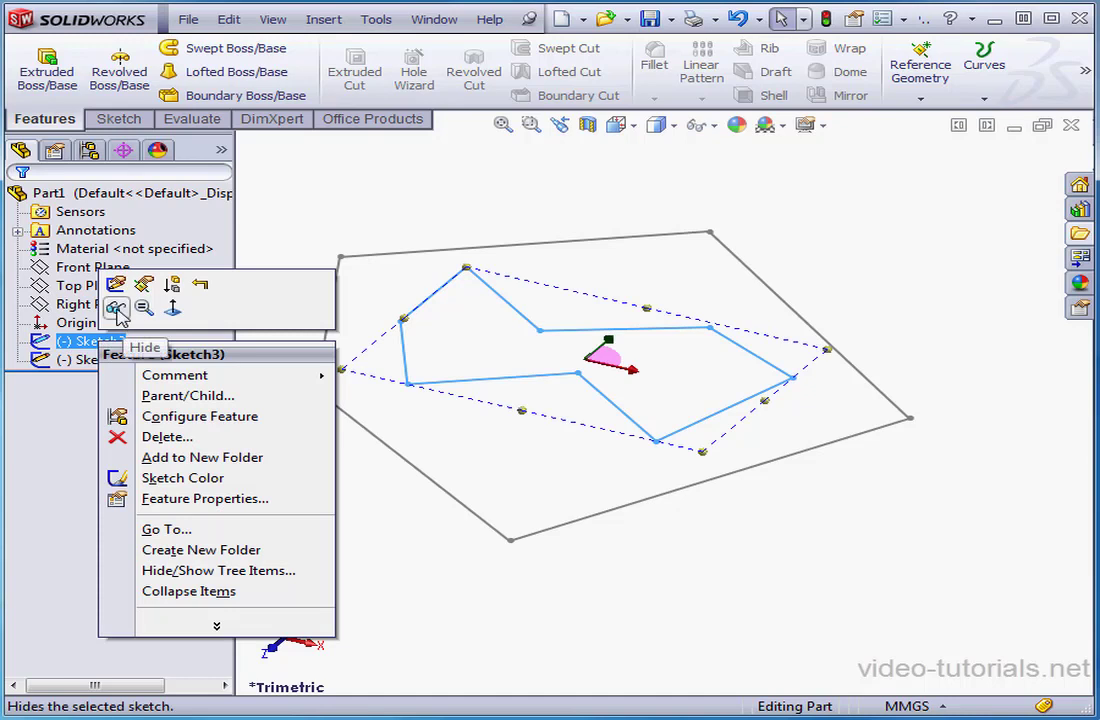
pyautogui.click(116, 309)
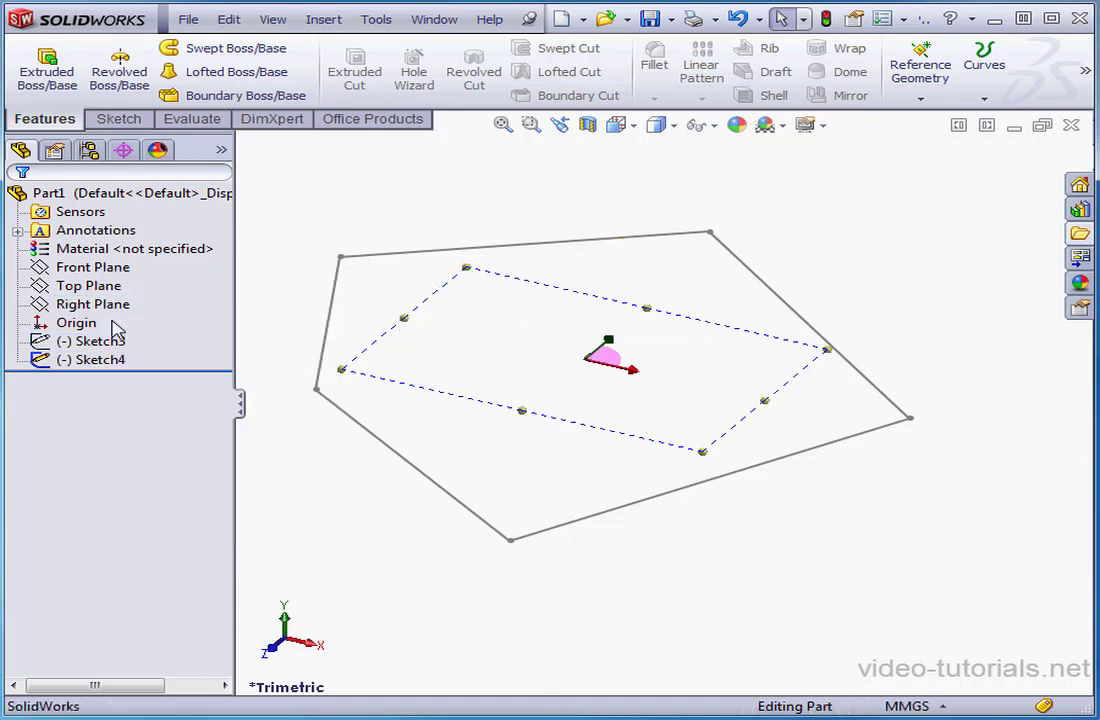
# - Show the hidden Sketch3 again and clear the selection
pyautogui.click(92, 343)
pyautogui.click(92, 341)
pyautogui.rightClick(84, 341)
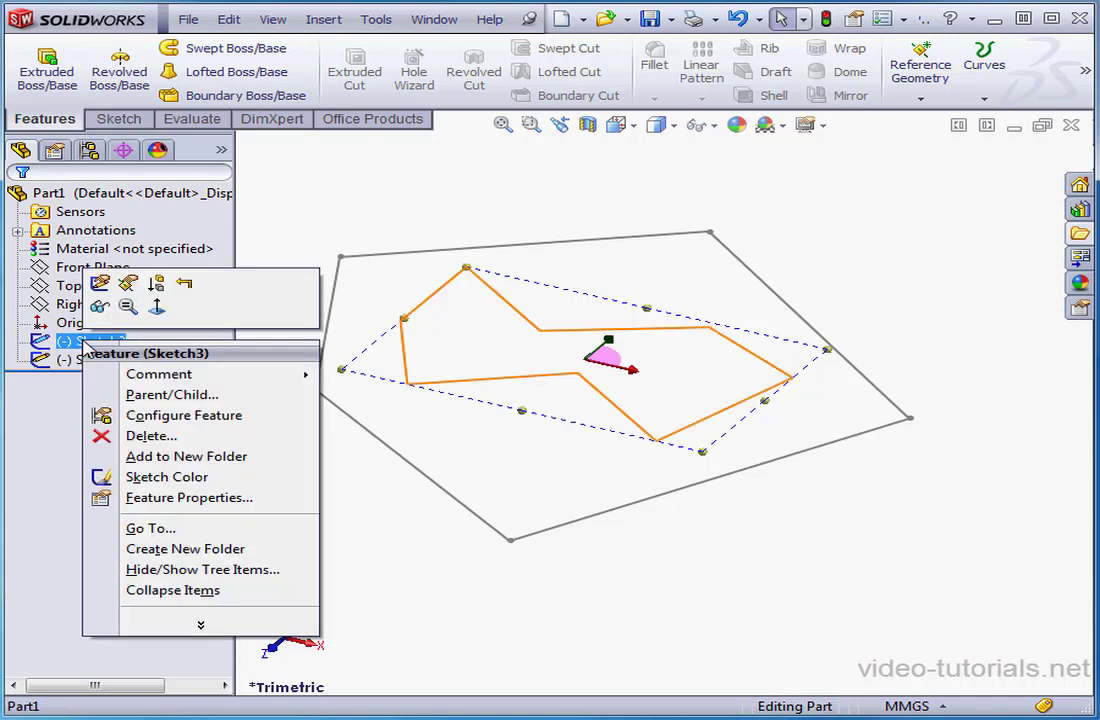
pyautogui.click(99, 309)
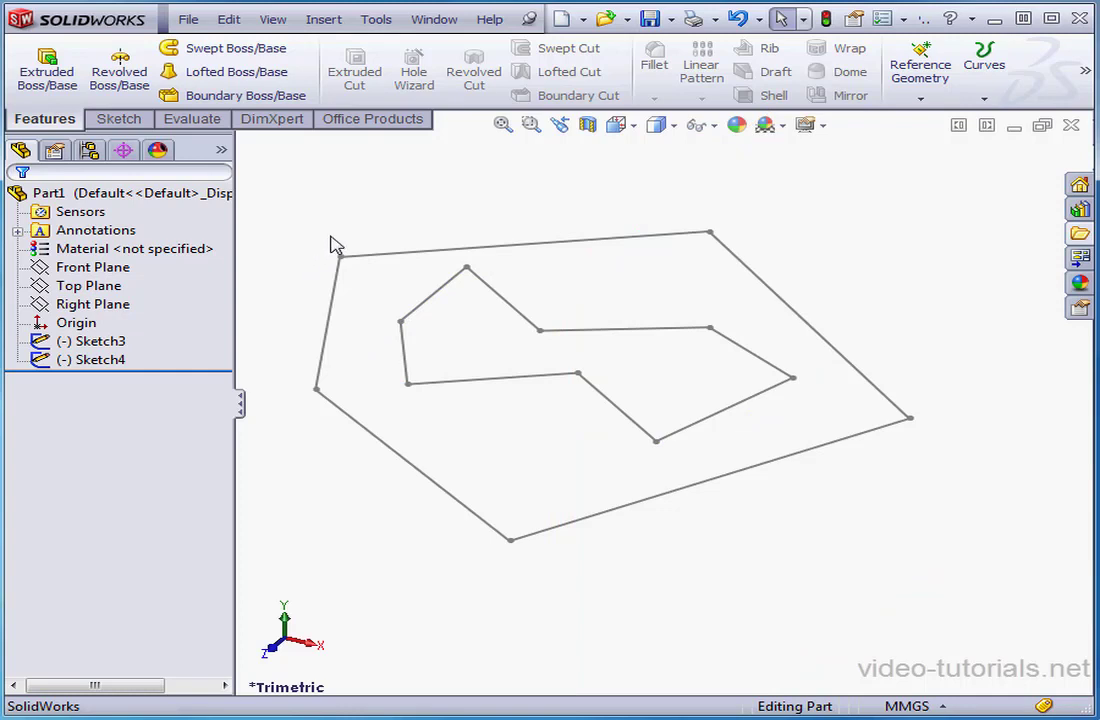
# - Extrude the inner Sketch3 profile as a 10 mm blind boss from the sketch plane and expand the feature to reveal its sketch
pyautogui.click(44, 70)
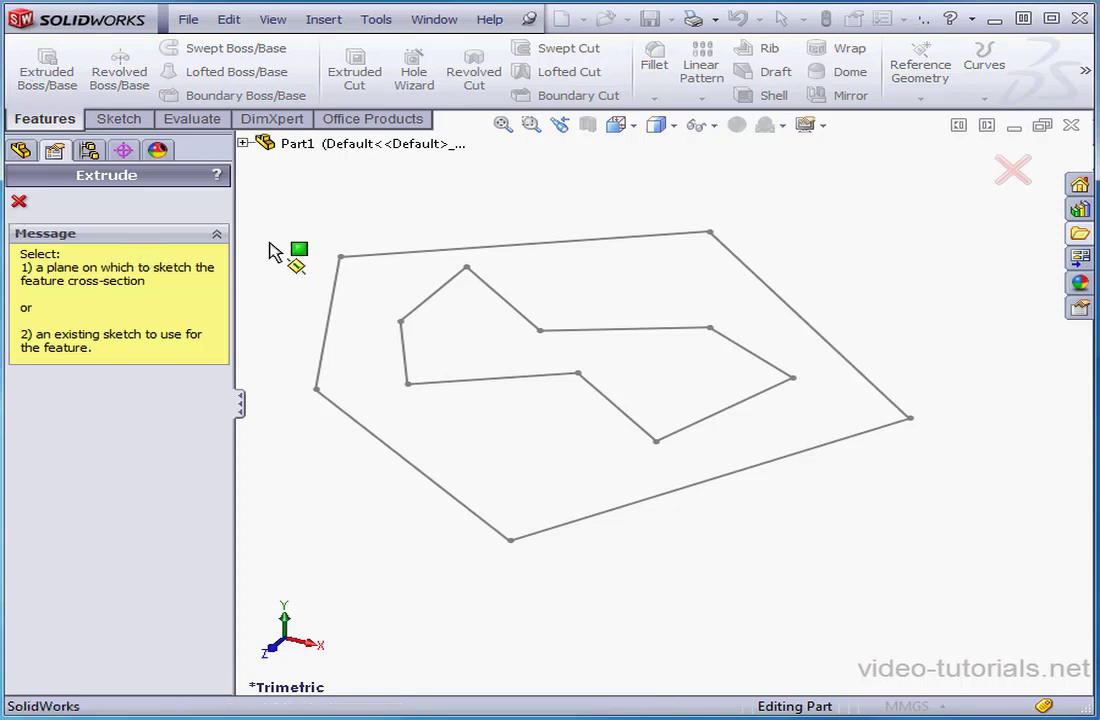
pyautogui.click(403, 345)
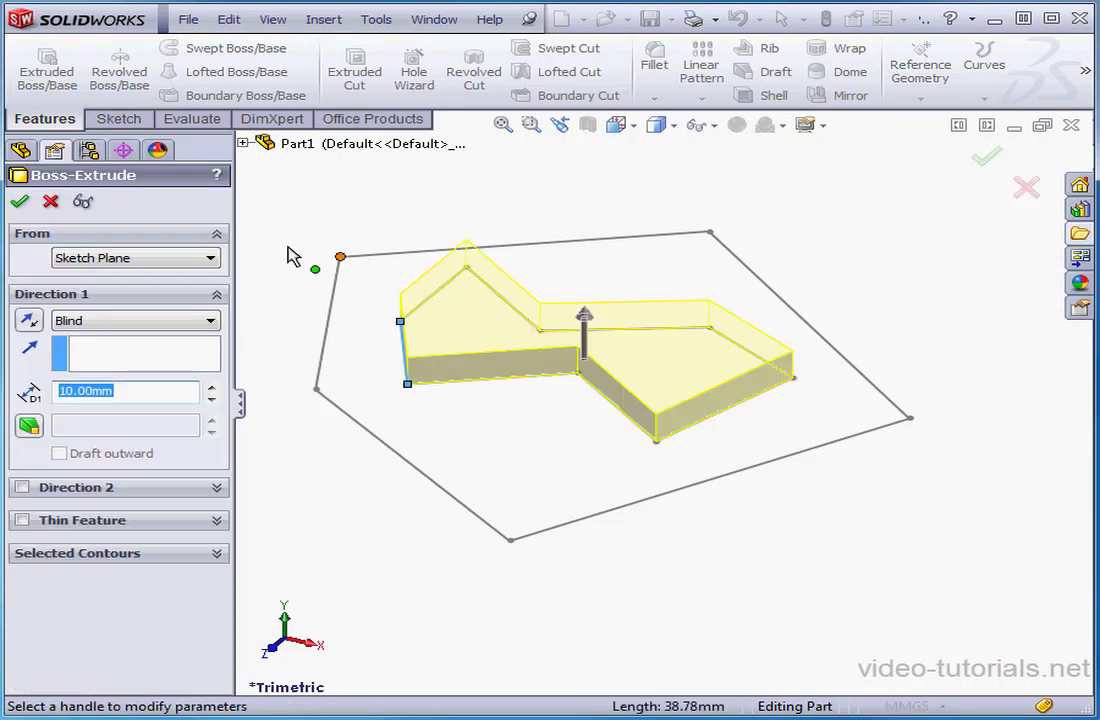
pyautogui.click(19, 201)
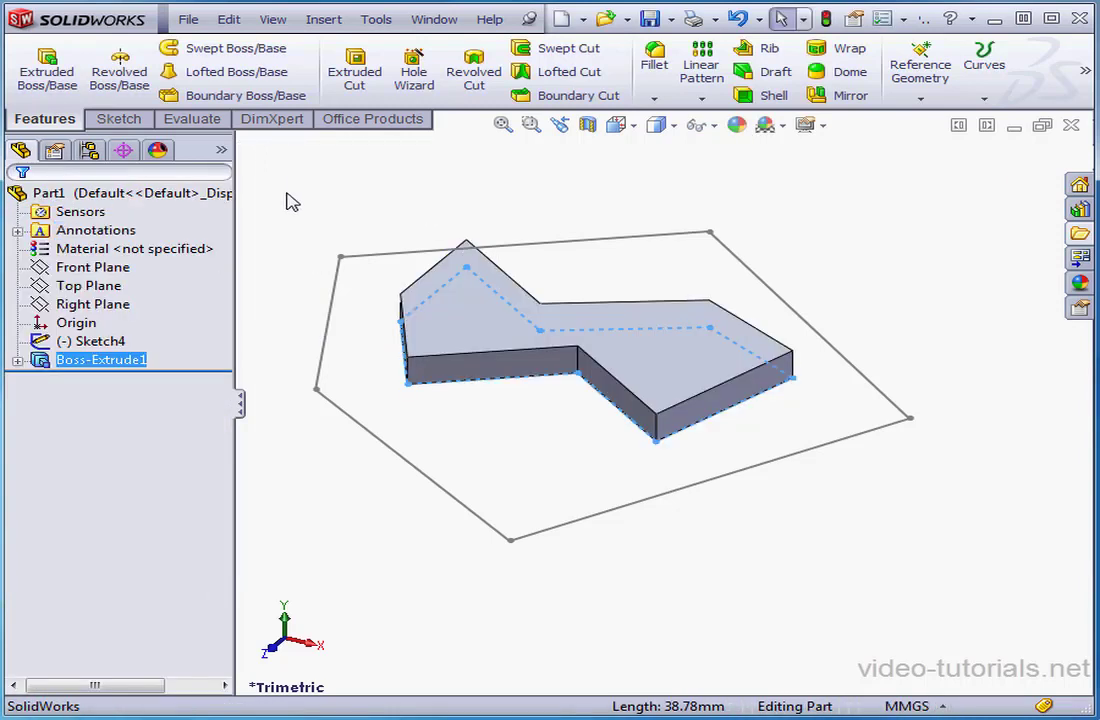
pyautogui.click(17, 360)
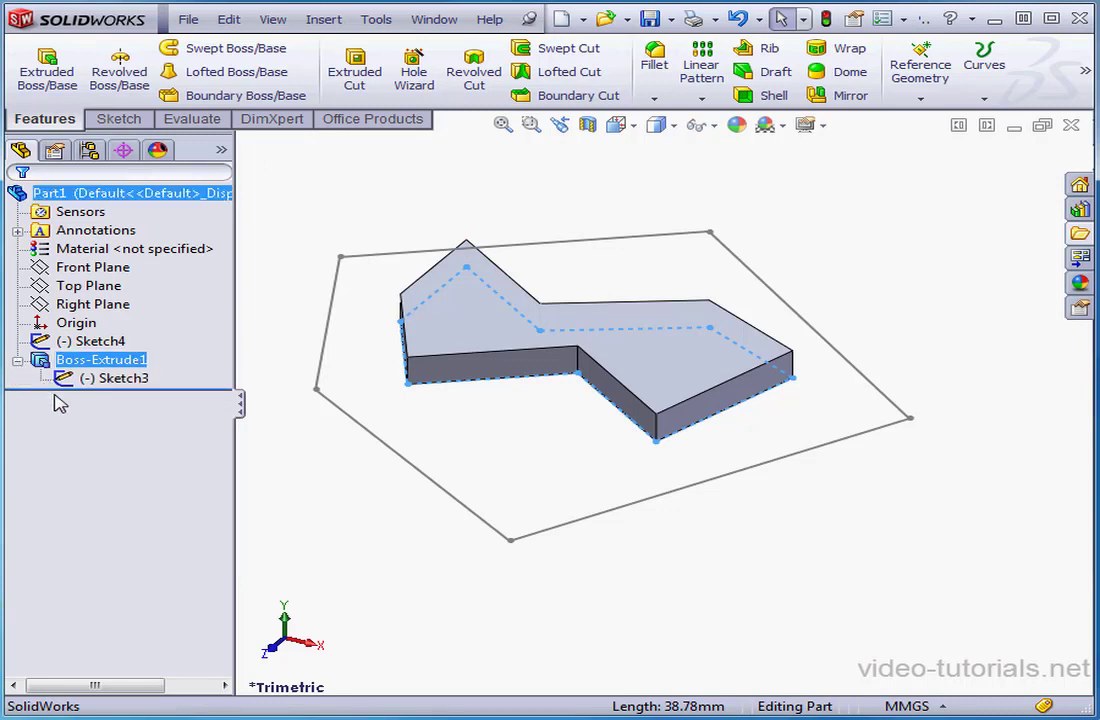